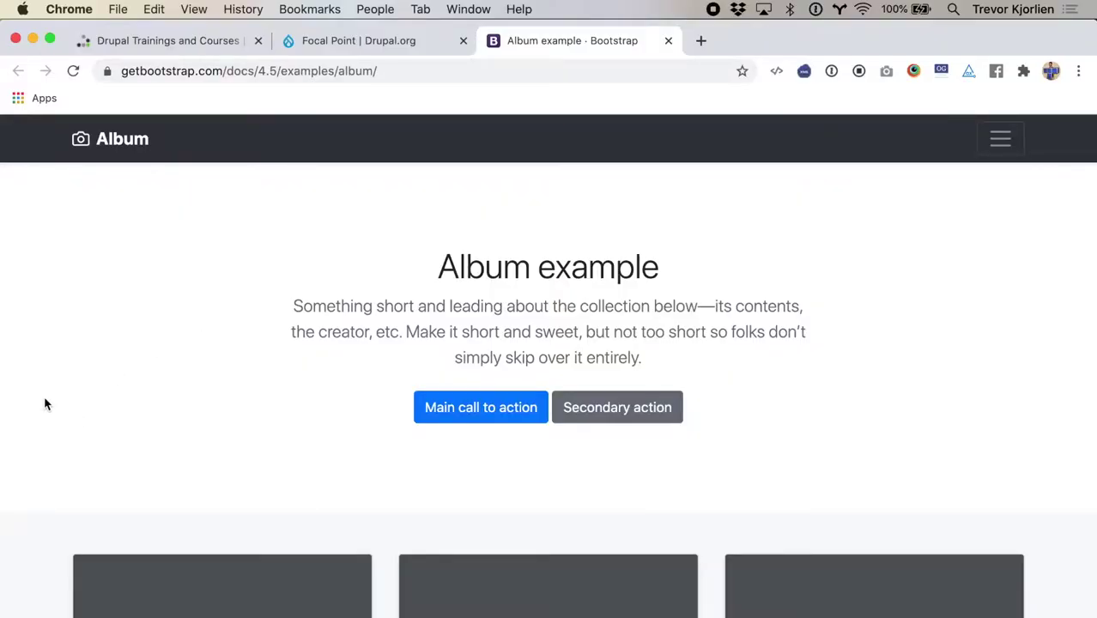
# Look over the Bootstrap album layout in Chrome, and the article teasers and full crab fishing article on the Image Cropping site in Safari.
pyautogui.scroll(-5, 45, 405)
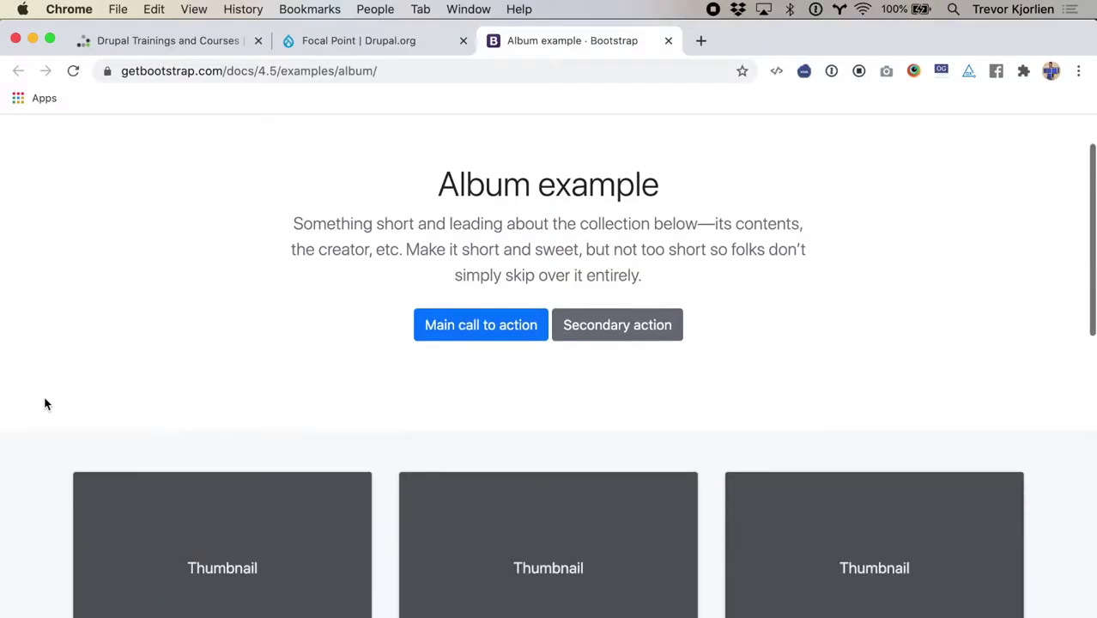
pyautogui.scroll(1, 45, 405)
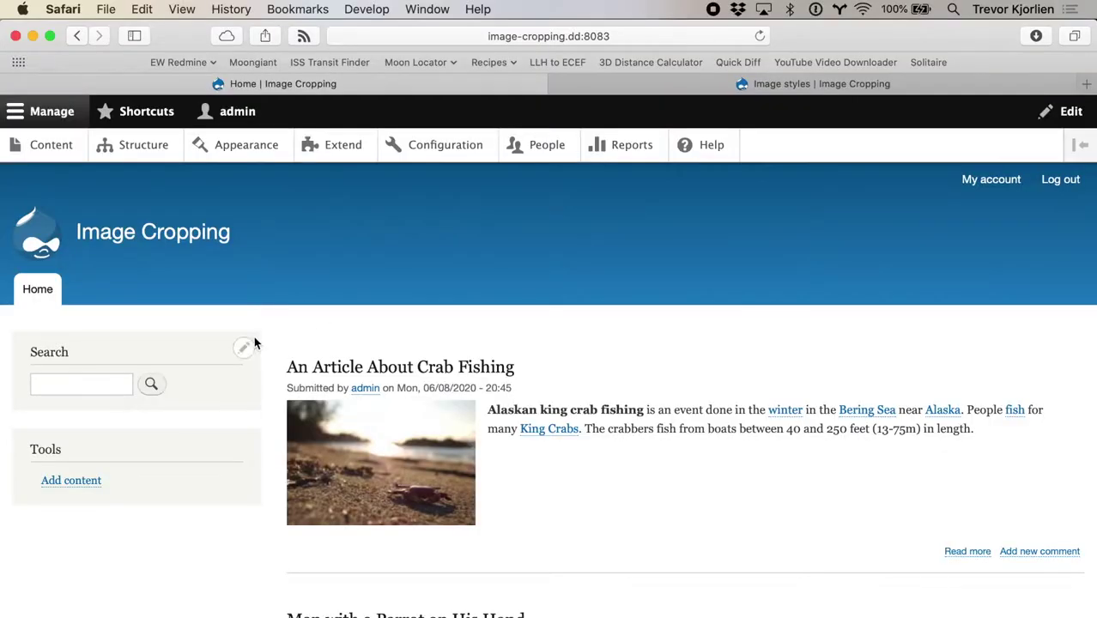
pyautogui.scroll(-3, 279, 359)
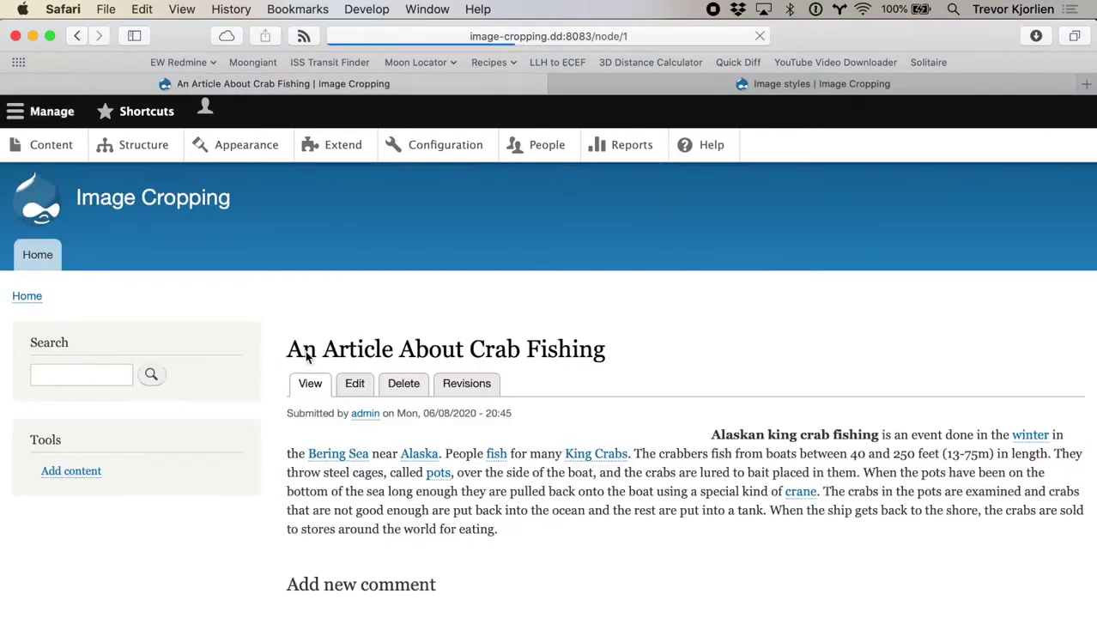
pyautogui.scroll(-4, 283, 360)
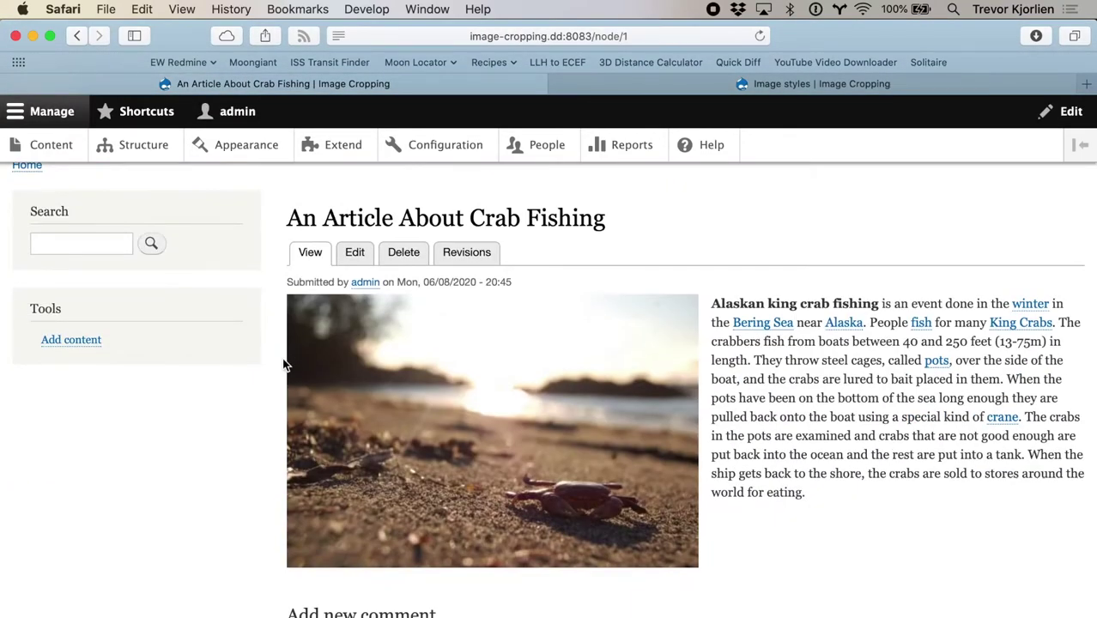
pyautogui.press('super+bracketleft')
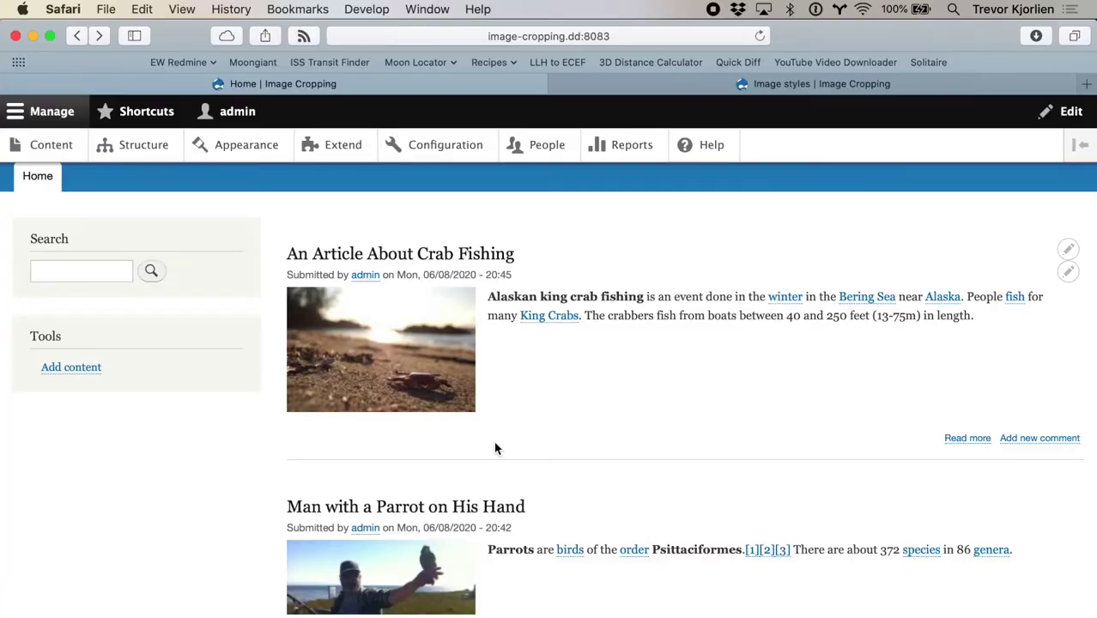
pyautogui.scroll(3, 495, 448)
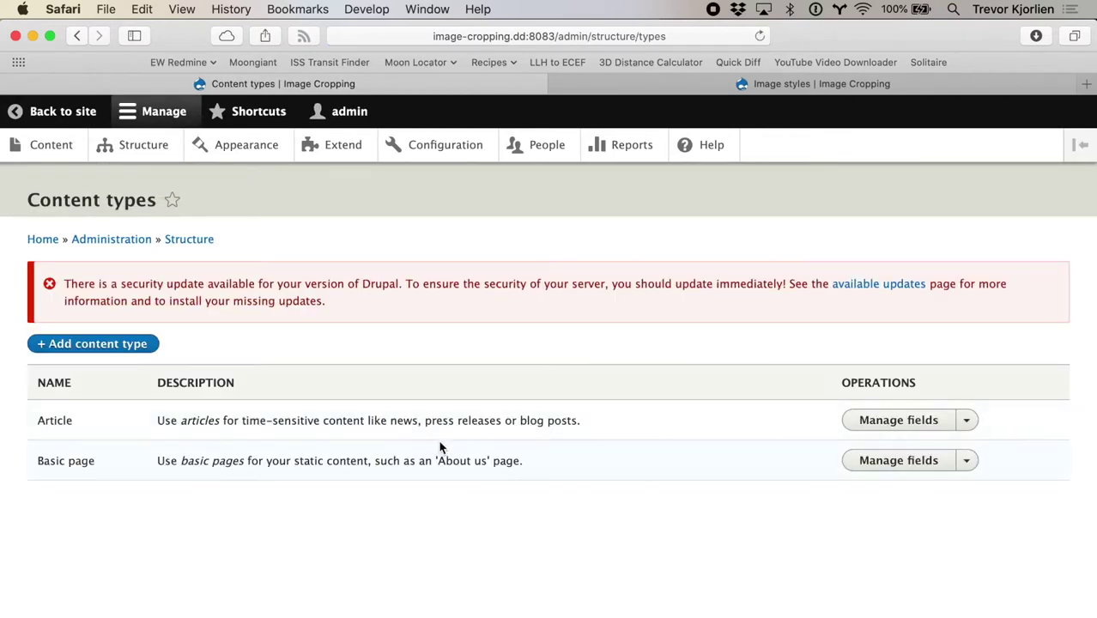
# Open the Teaser display settings of the Article content type and check the Image field's style.
pyautogui.click(965, 422)
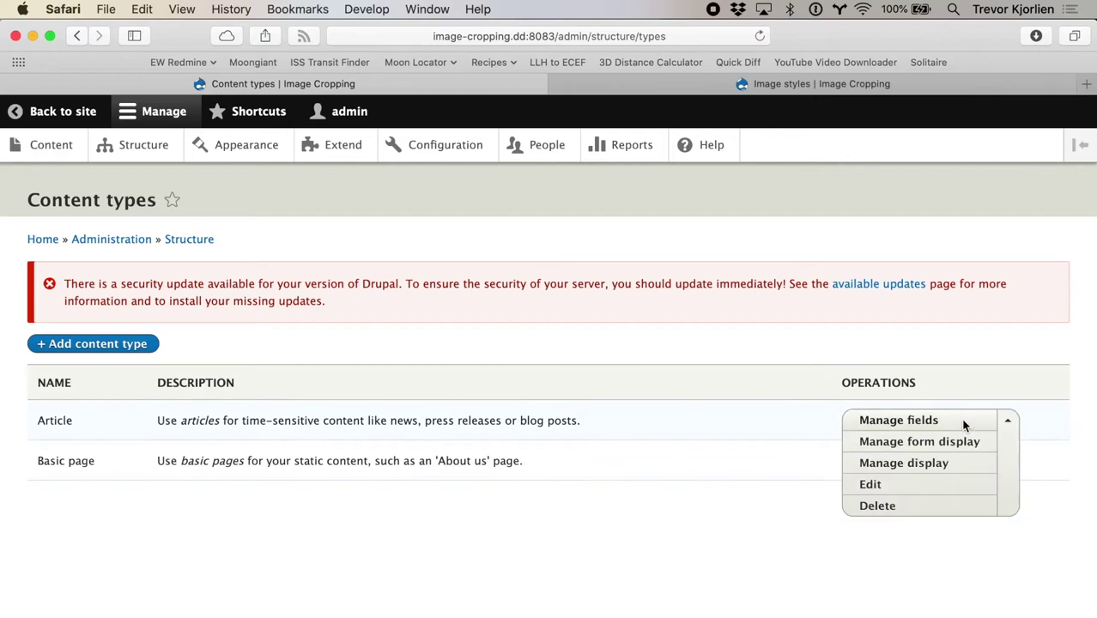
pyautogui.click(930, 464)
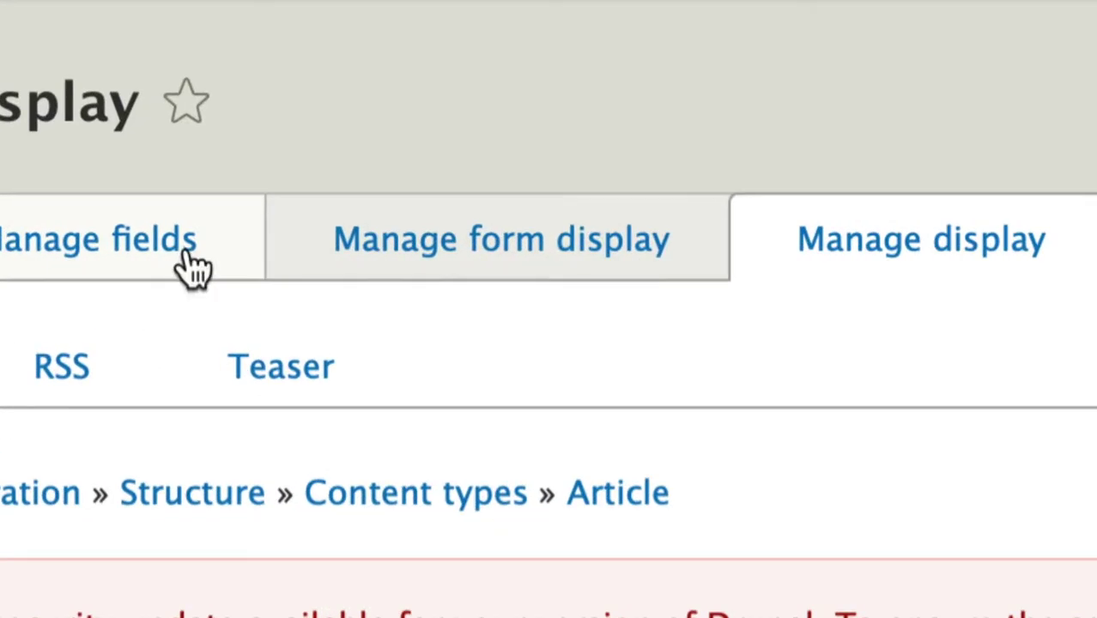
pyautogui.click(258, 375)
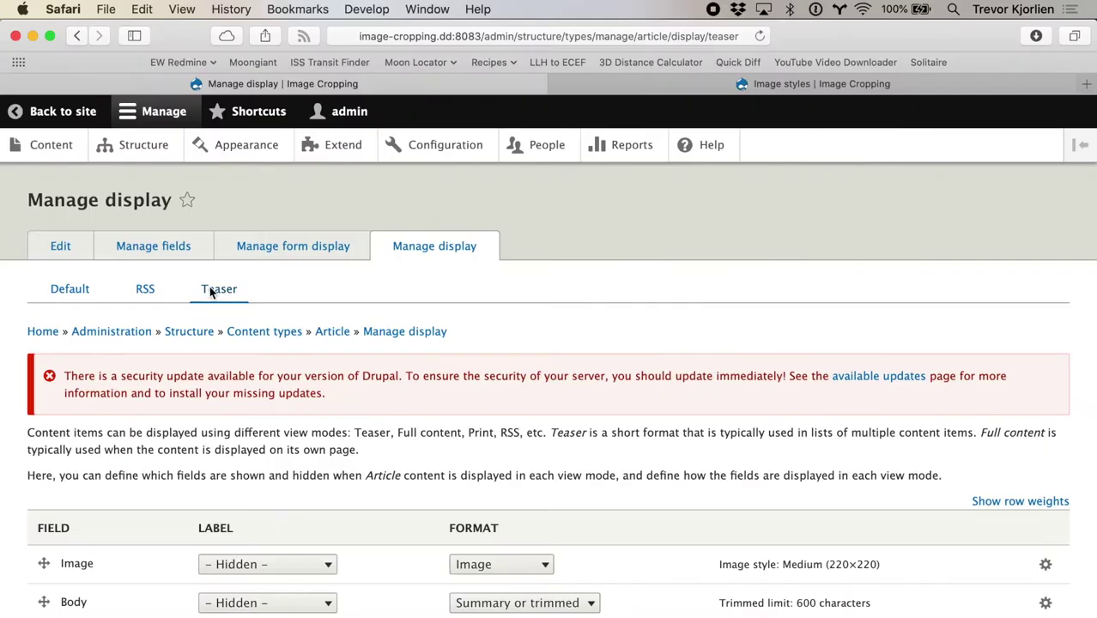
pyautogui.scroll(-4, 557, 504)
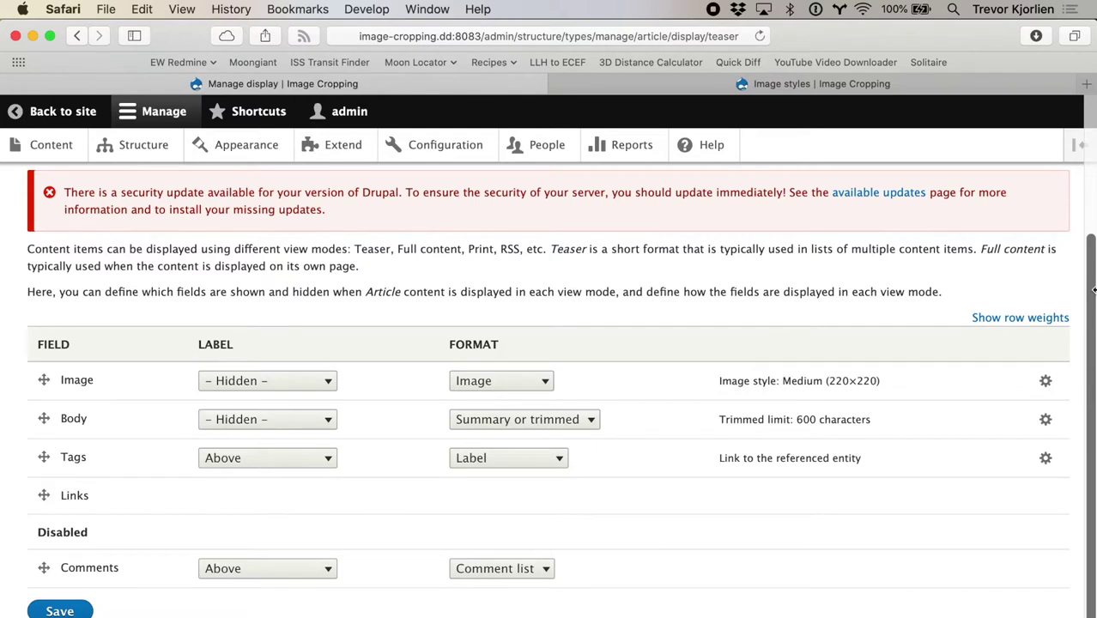
# Create a new image style named "Teaser (300 x 300)".
pyautogui.click(783, 83)
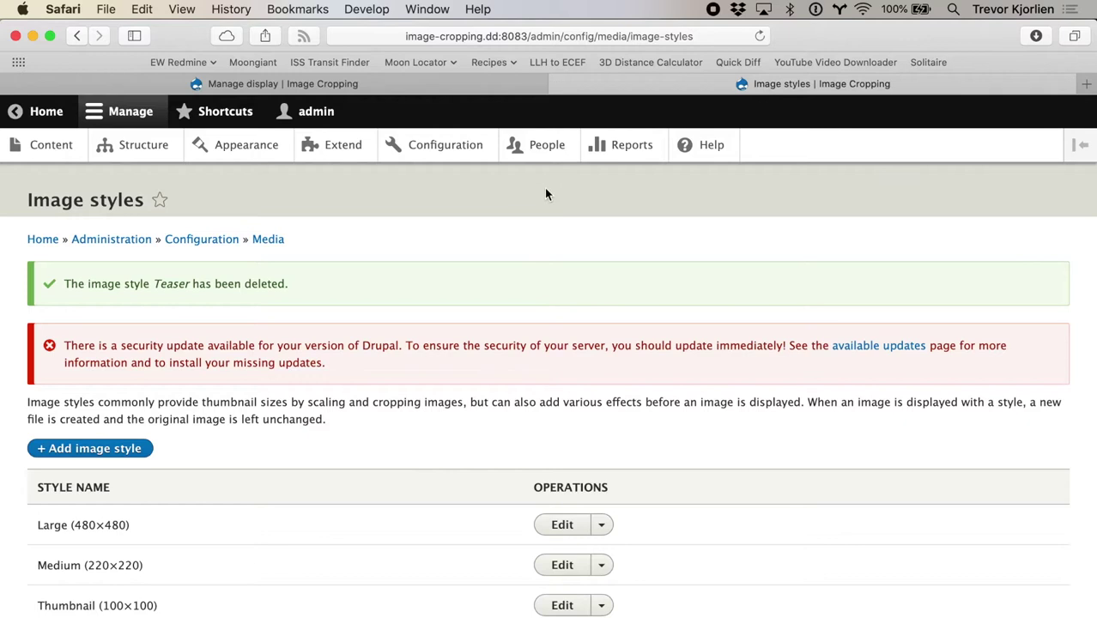
pyautogui.click(72, 448)
pyautogui.click(93, 365)
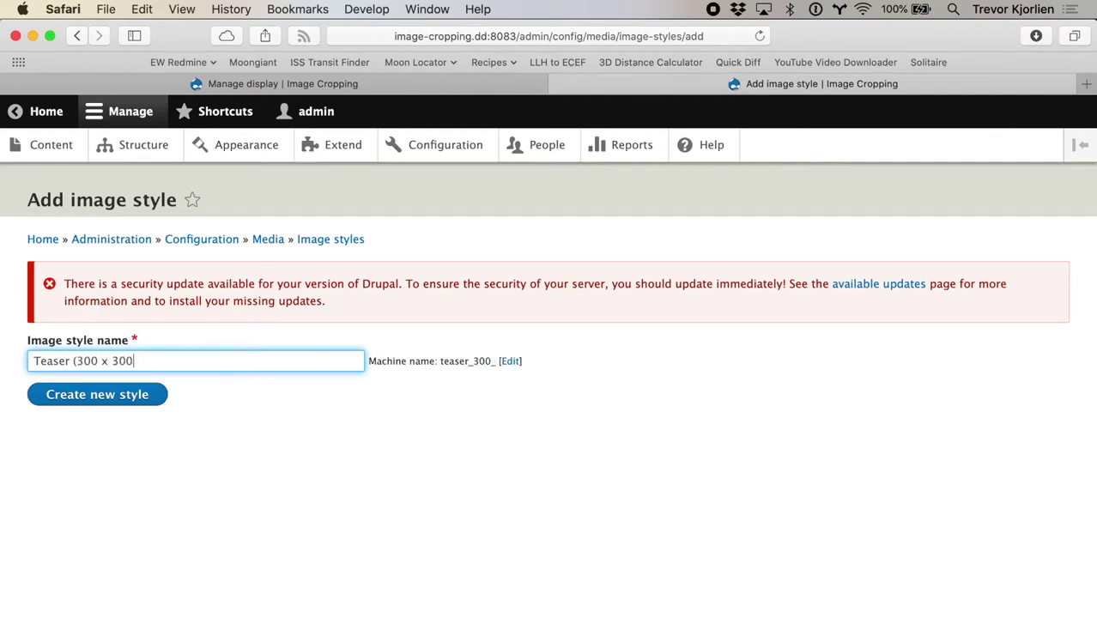
pyautogui.click(73, 395)
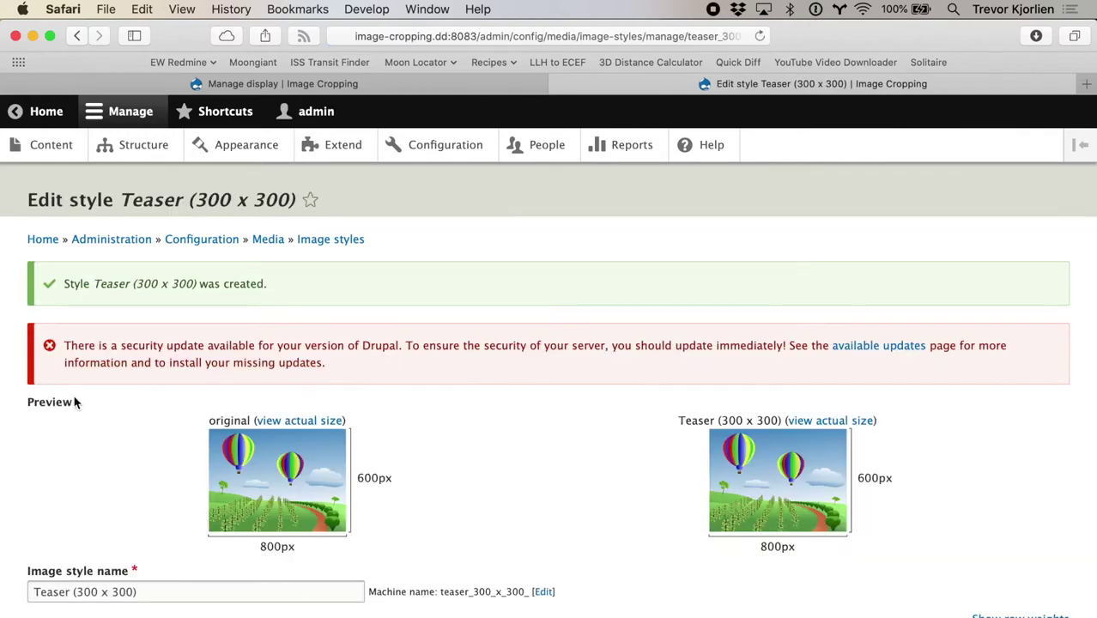
# Add a Scale and crop effect of 300 by 300 pixels to the new style and return to the image styles list.
pyautogui.scroll(-5, 74, 401)
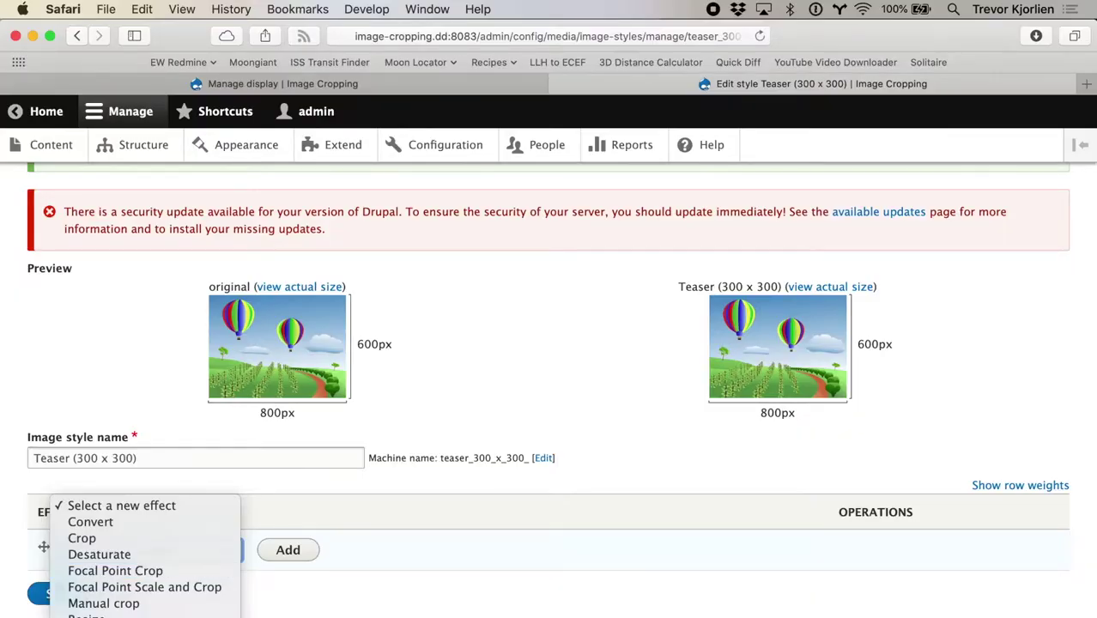
pyautogui.click(121, 616)
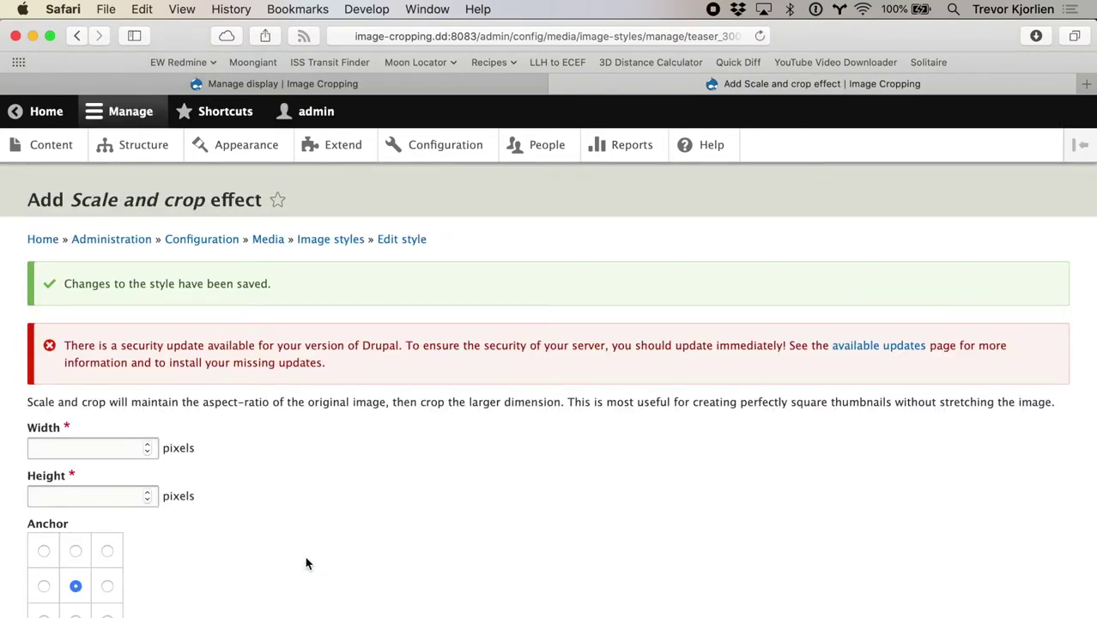
pyautogui.scroll(-3, 308, 564)
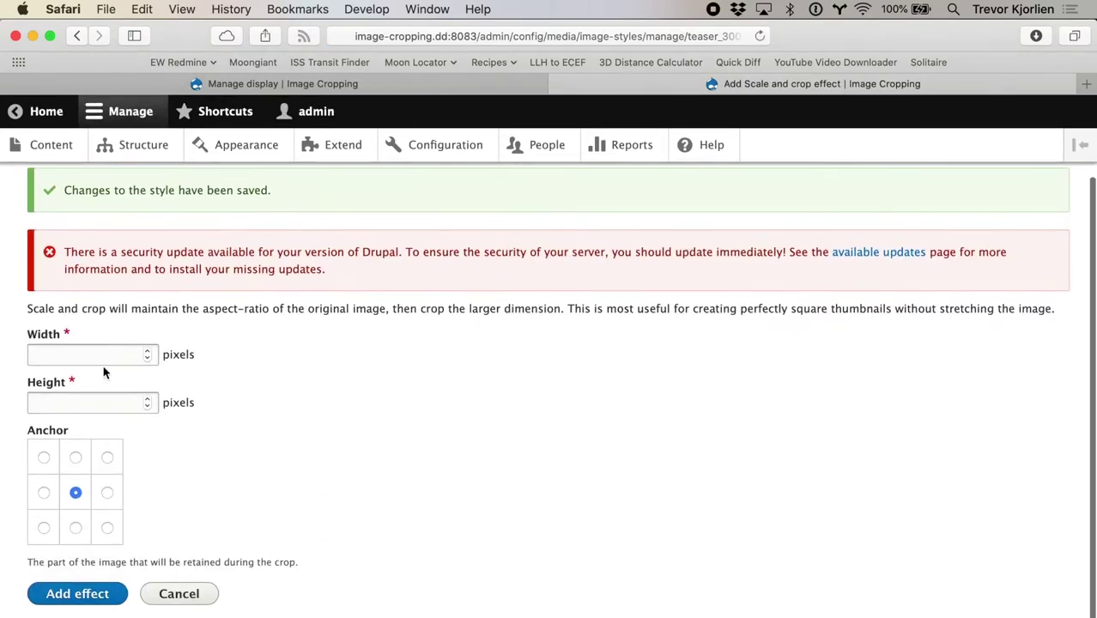
pyautogui.write('300')
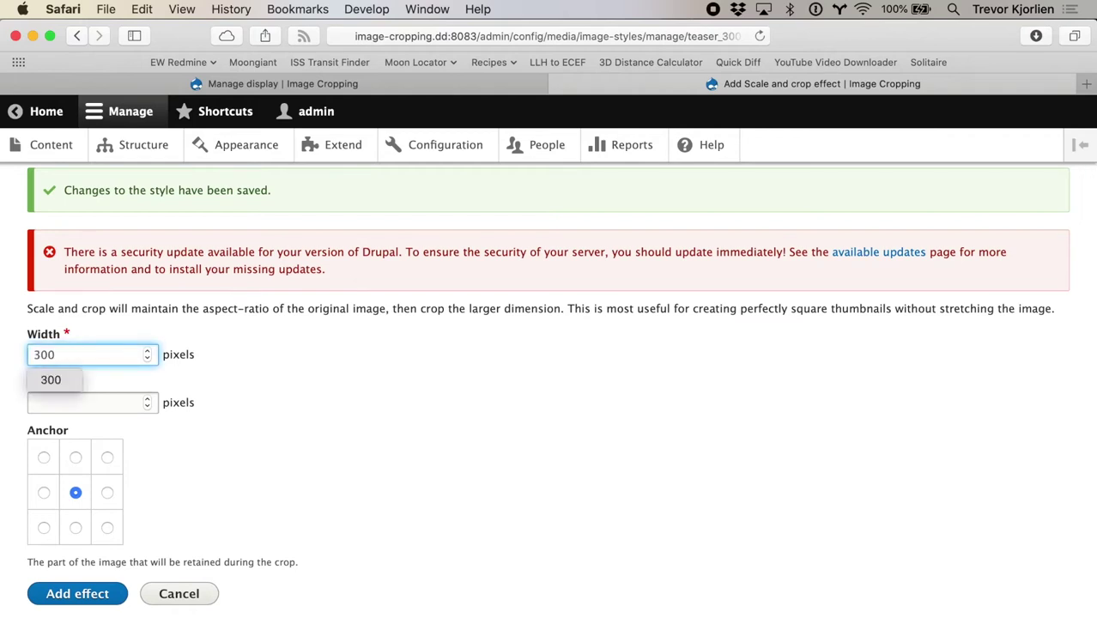
pyautogui.click(92, 402)
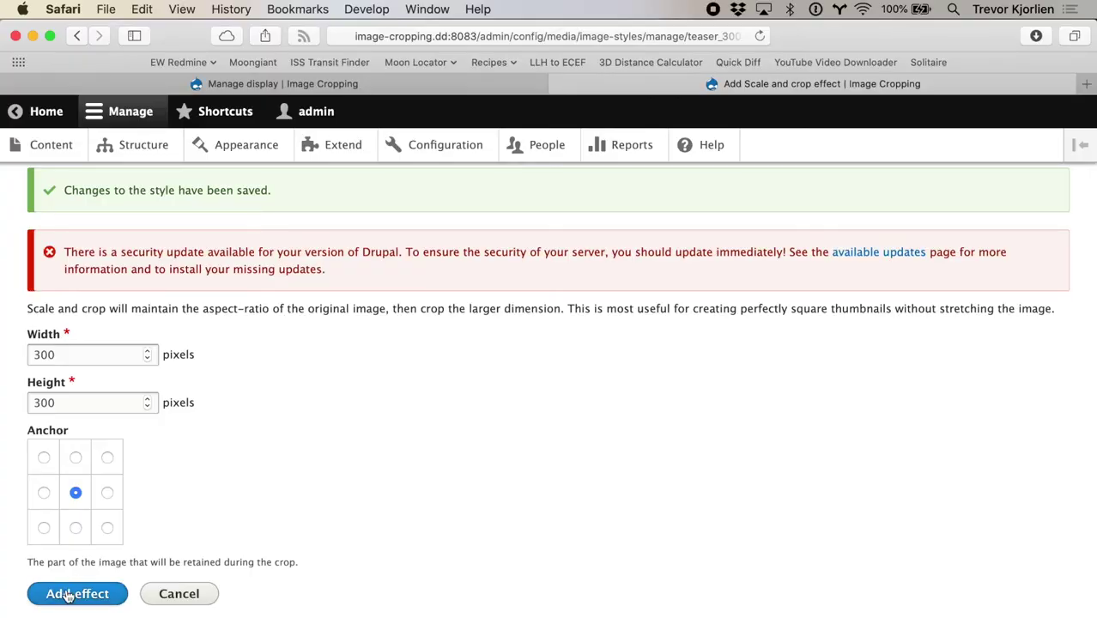
pyautogui.click(67, 596)
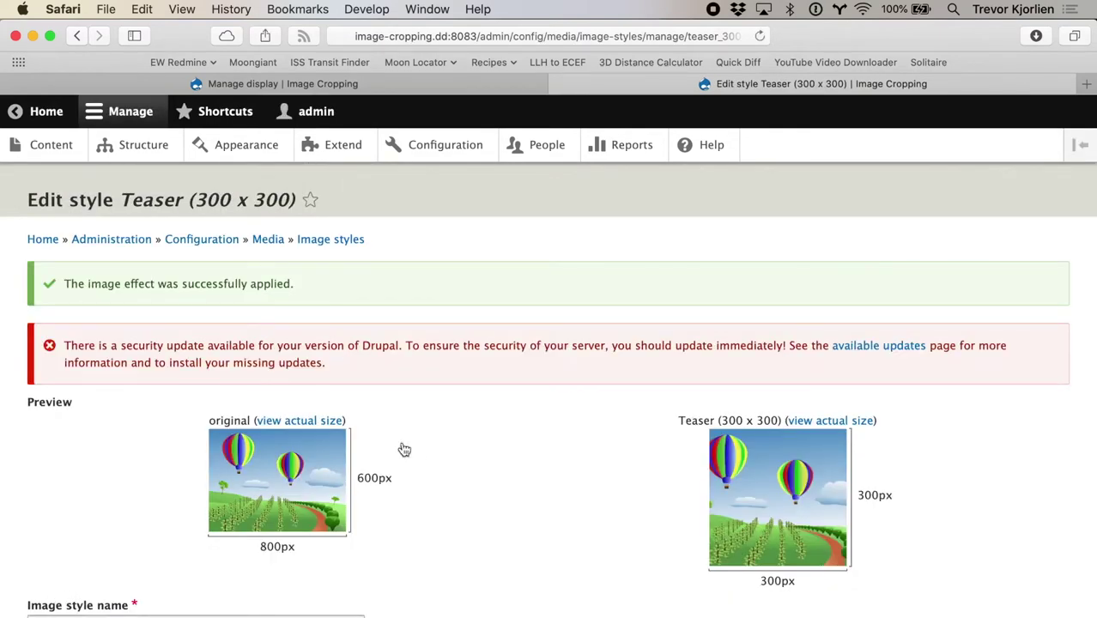
pyautogui.scroll(-3, 419, 446)
pyautogui.scroll(3, 419, 446)
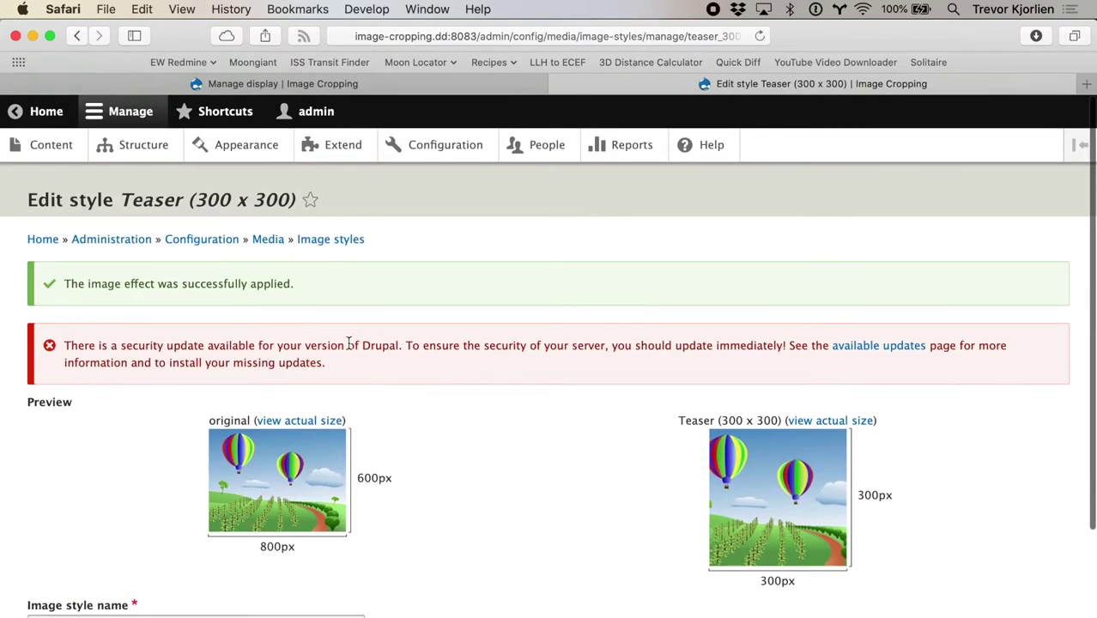
pyautogui.click(325, 240)
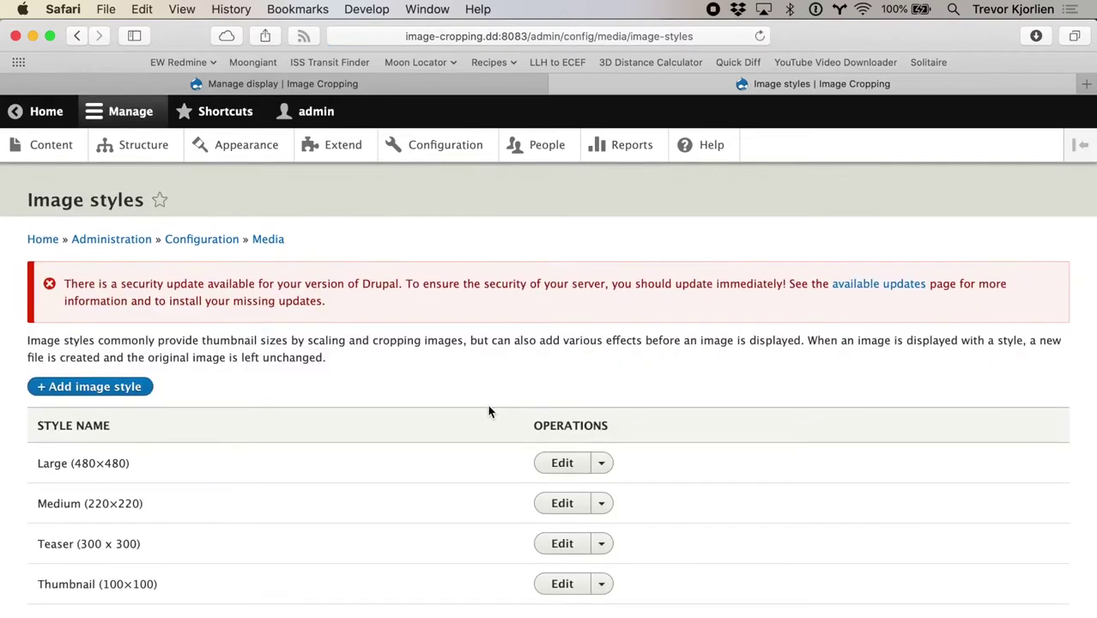
# Set the Image field's style in the Article Teaser display to Teaser (300 x 300) and save the display settings.
pyautogui.click(376, 83)
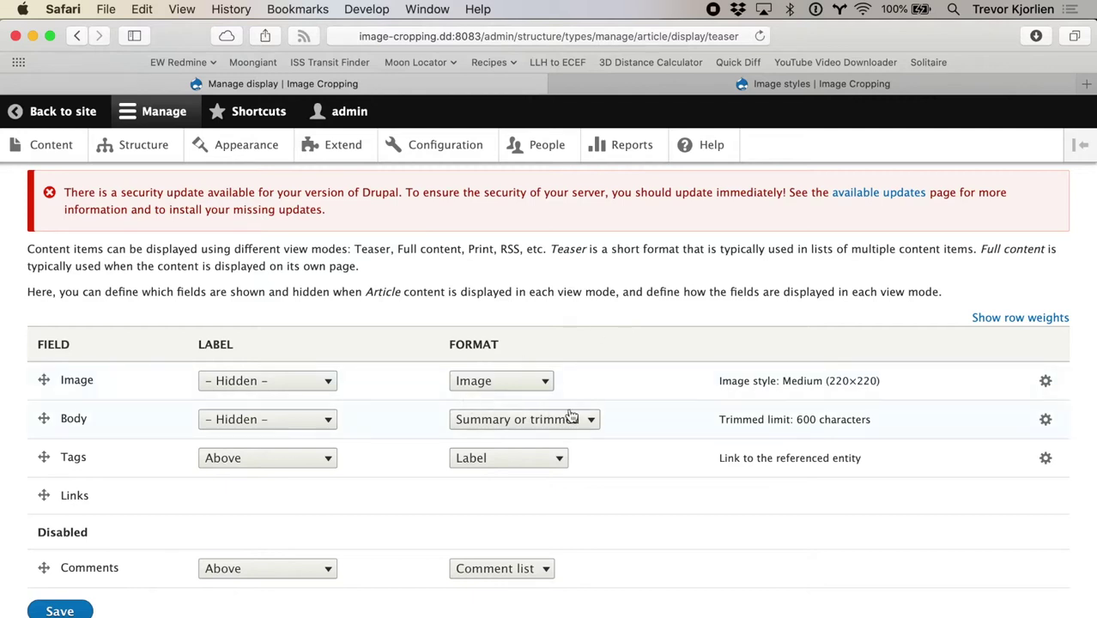
pyautogui.click(1046, 383)
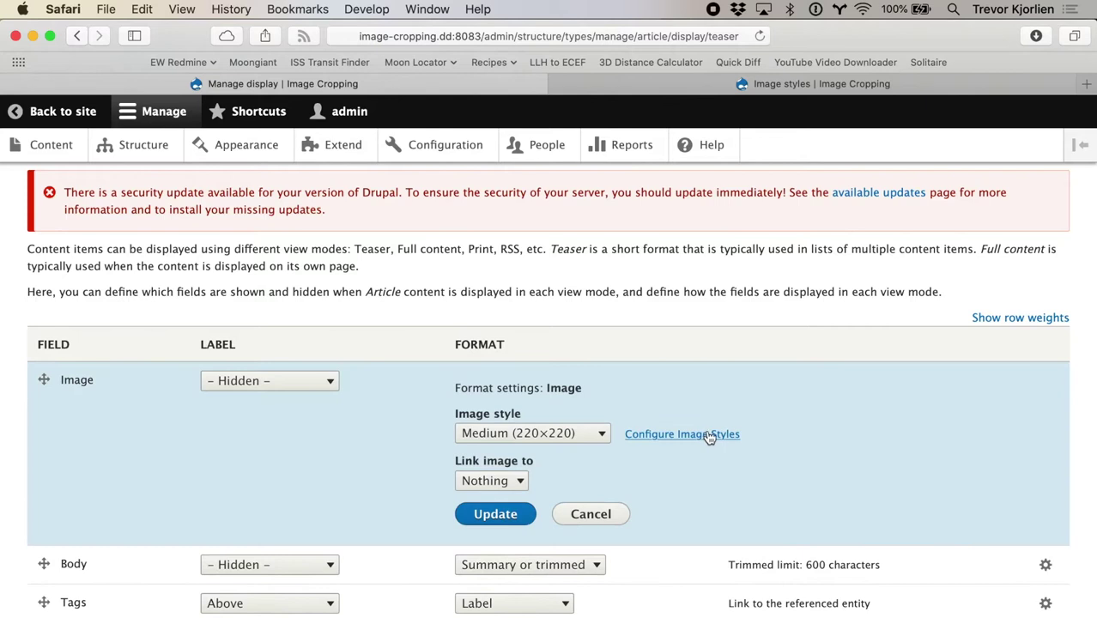
pyautogui.click(562, 434)
pyautogui.click(555, 450)
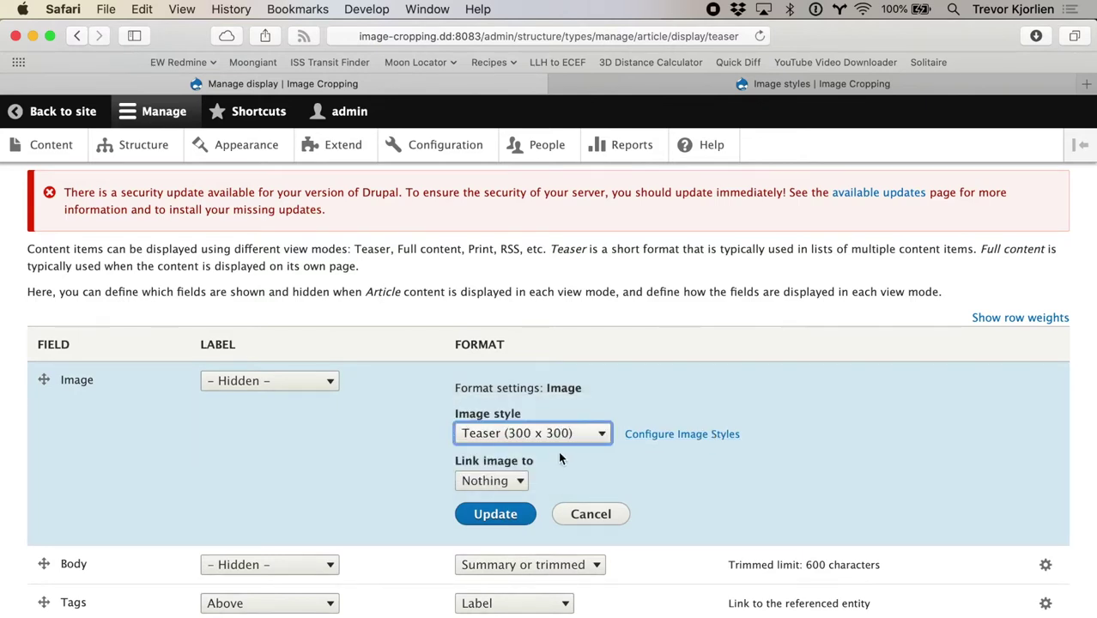
pyautogui.click(497, 515)
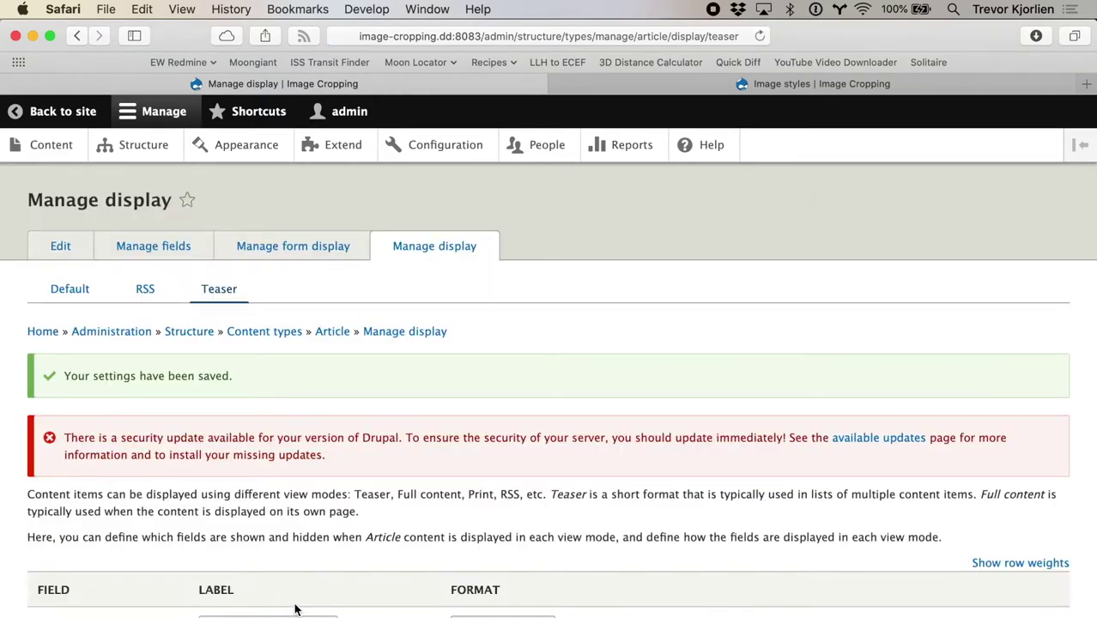
# Return to the site's home page and review how the article teaser images are cropped.
pyautogui.click(62, 113)
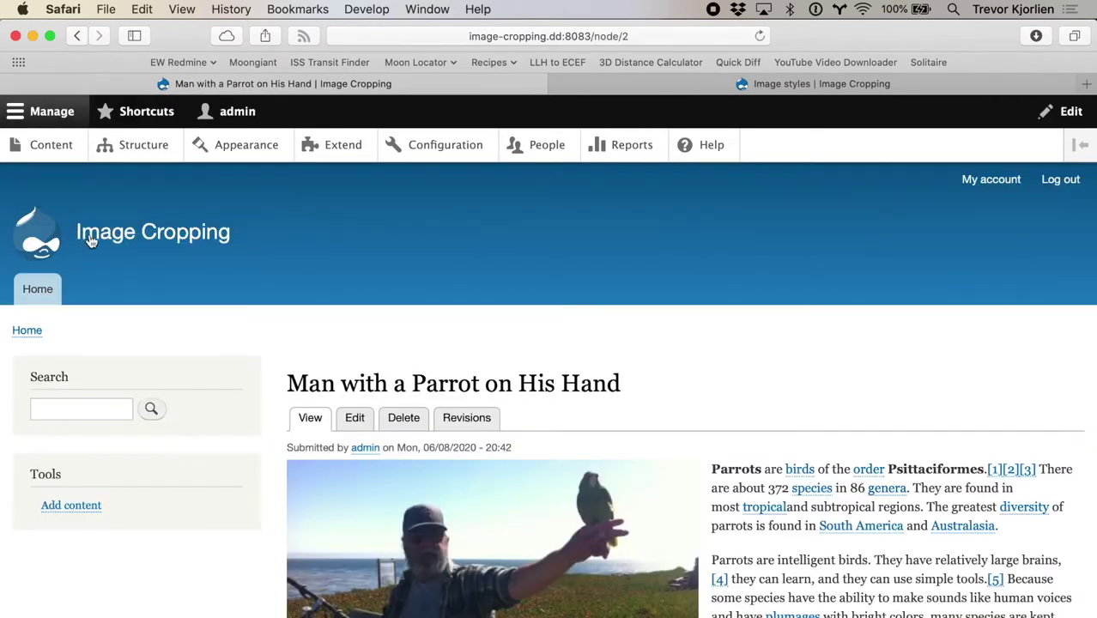
pyautogui.click(90, 241)
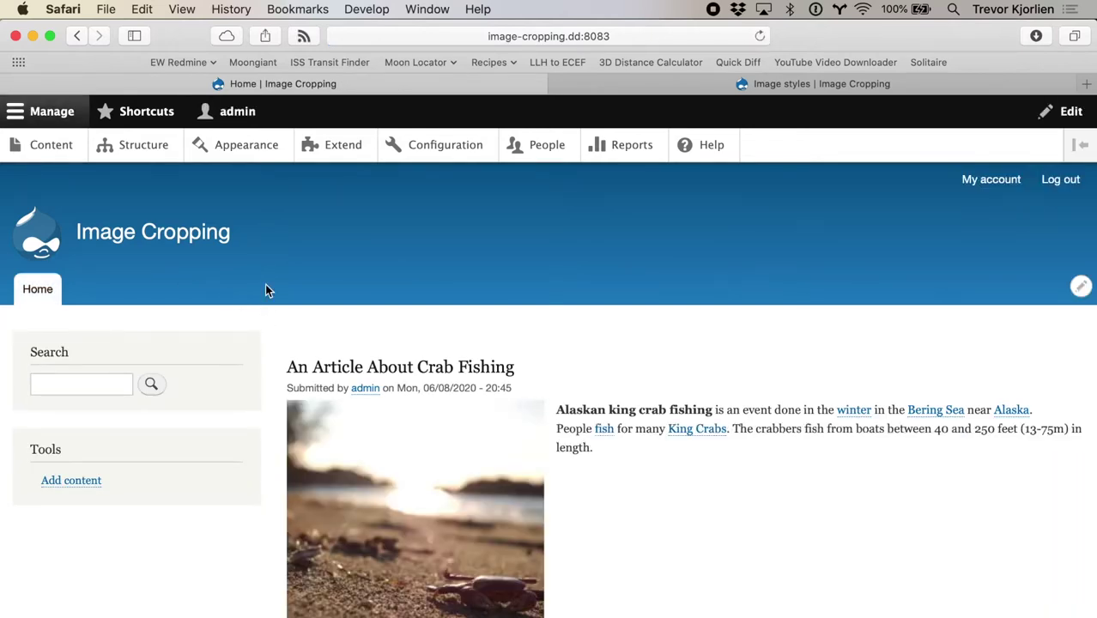
pyautogui.scroll(-1, 265, 284)
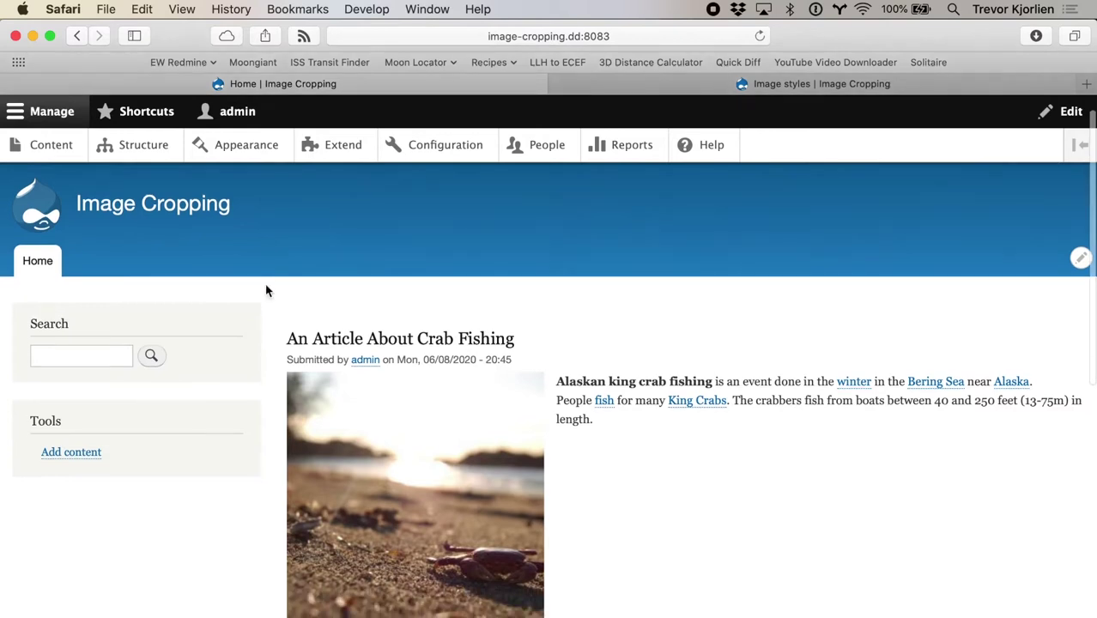
pyautogui.scroll(-3, 266, 291)
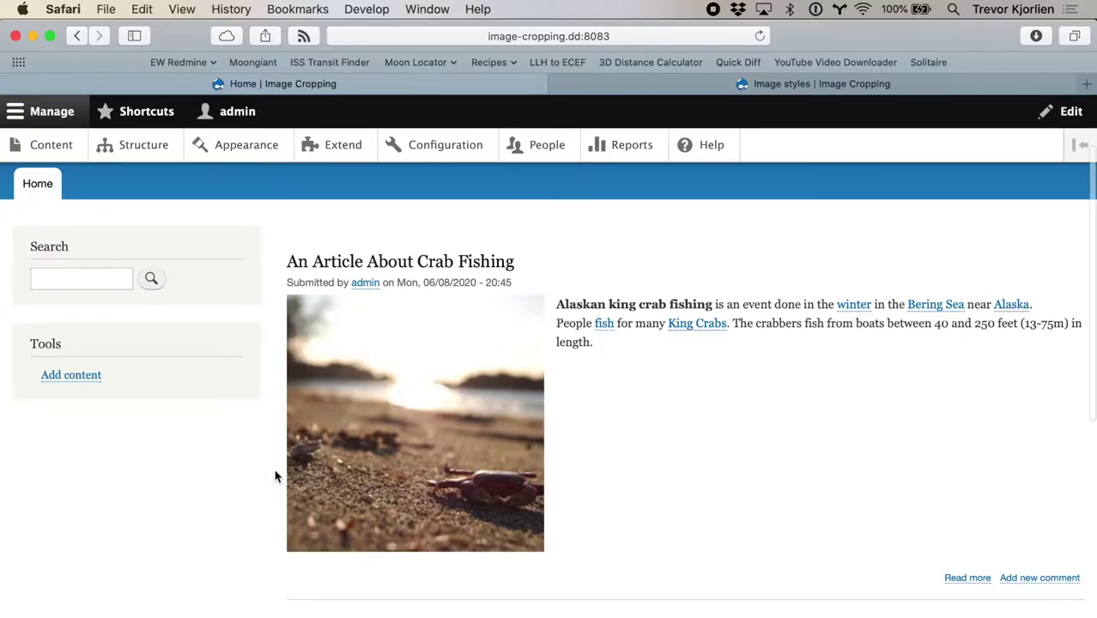
pyautogui.scroll(-5, 275, 476)
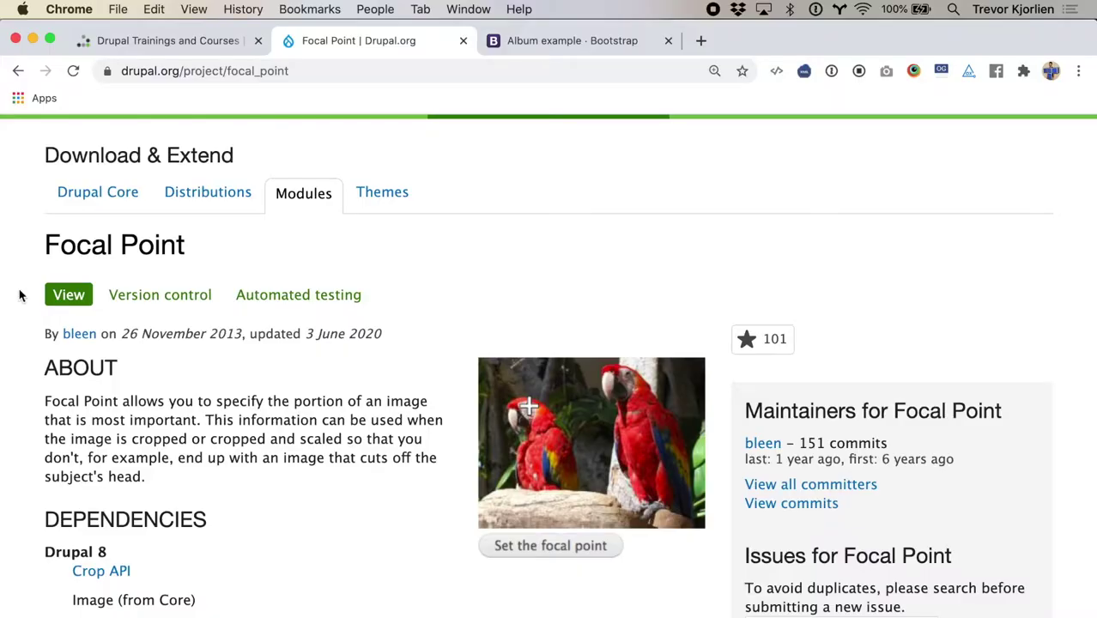
# Read the Focal Point module's description and dependencies on its drupal.org page in Chrome, and switch back to Safari.
pyautogui.scroll(-5, 21, 296)
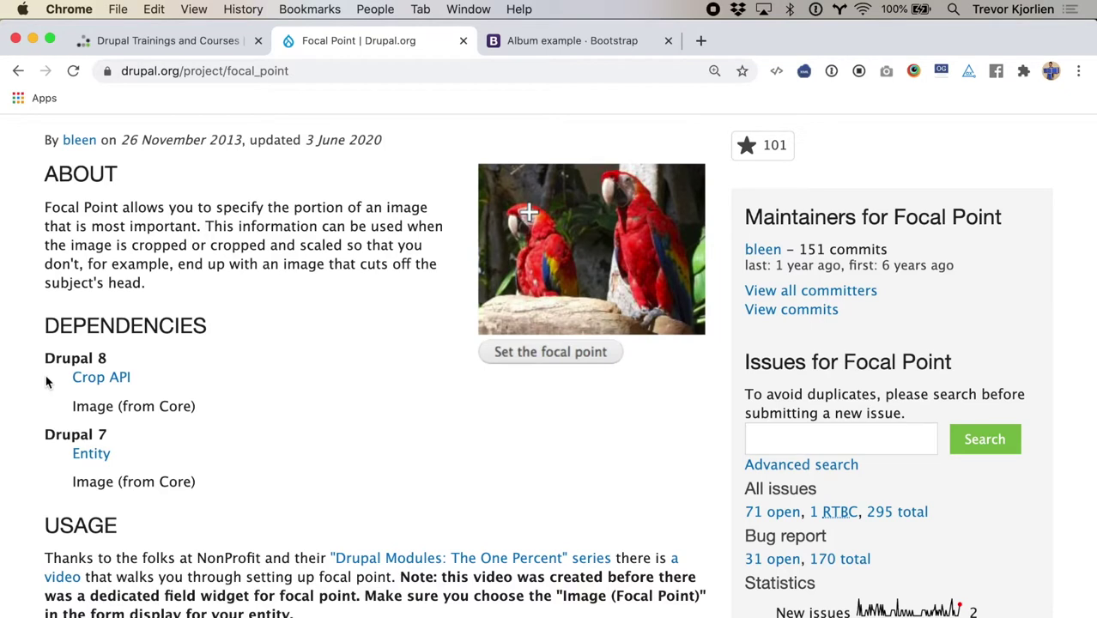
pyautogui.press('super+Tab')
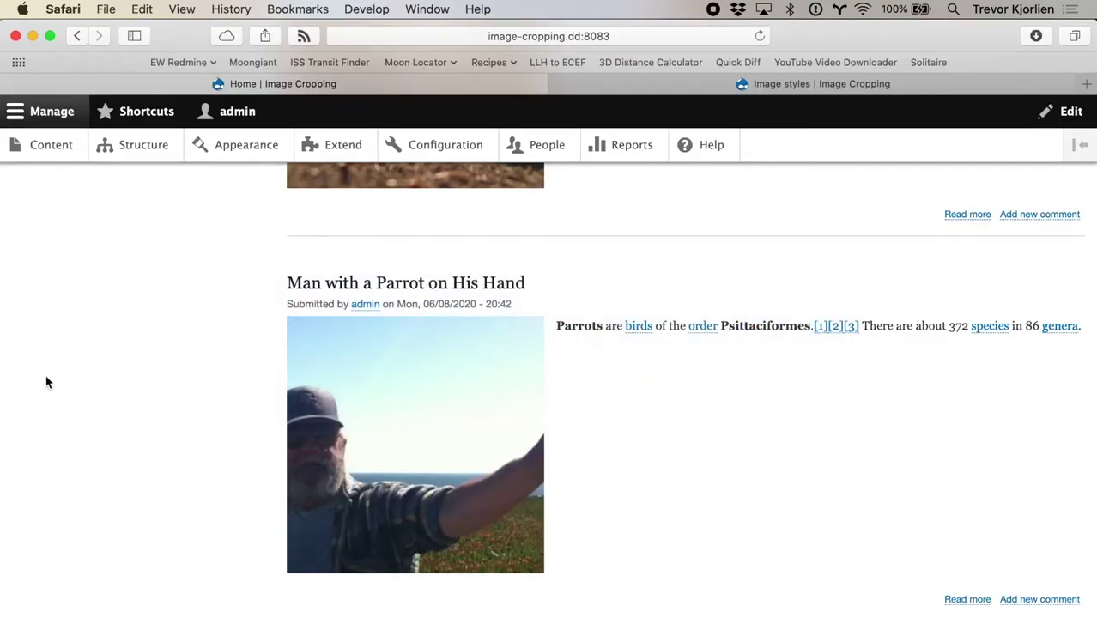
# Set the Image field's widget to Image (Focal Point) in the Article content type's form display and save the settings.
pyautogui.scroll(10, 189, 297)
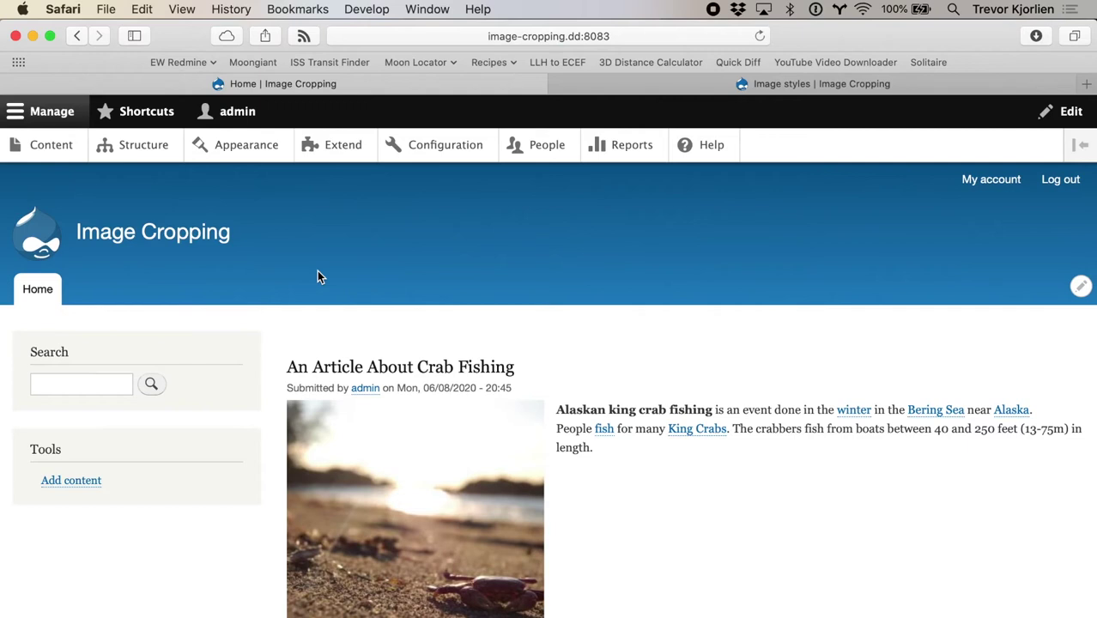
pyautogui.click(168, 158)
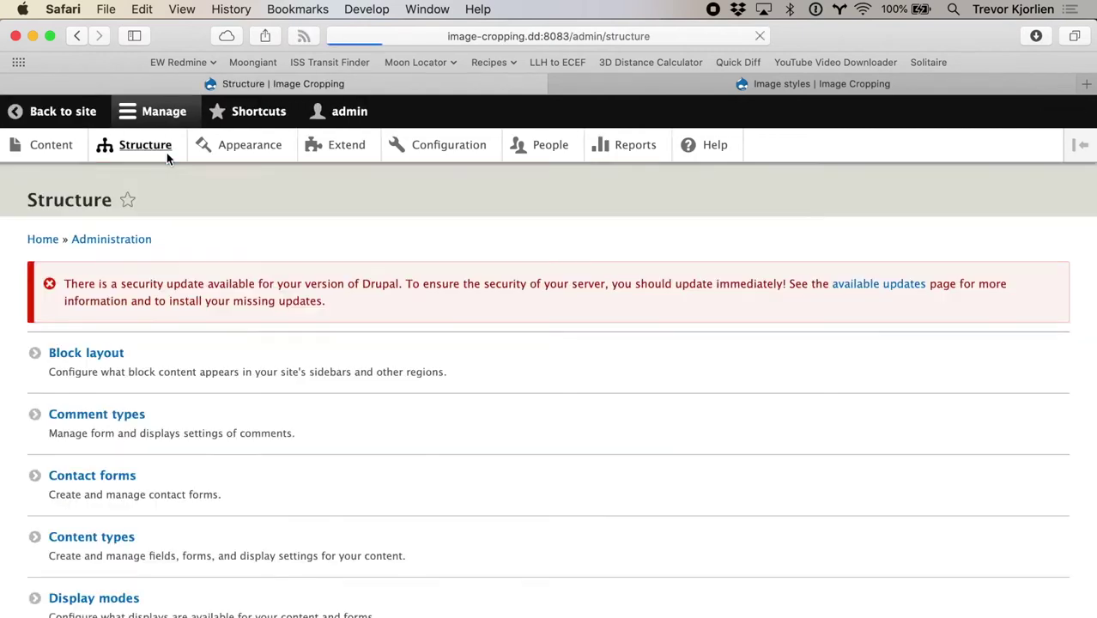
pyautogui.click(142, 534)
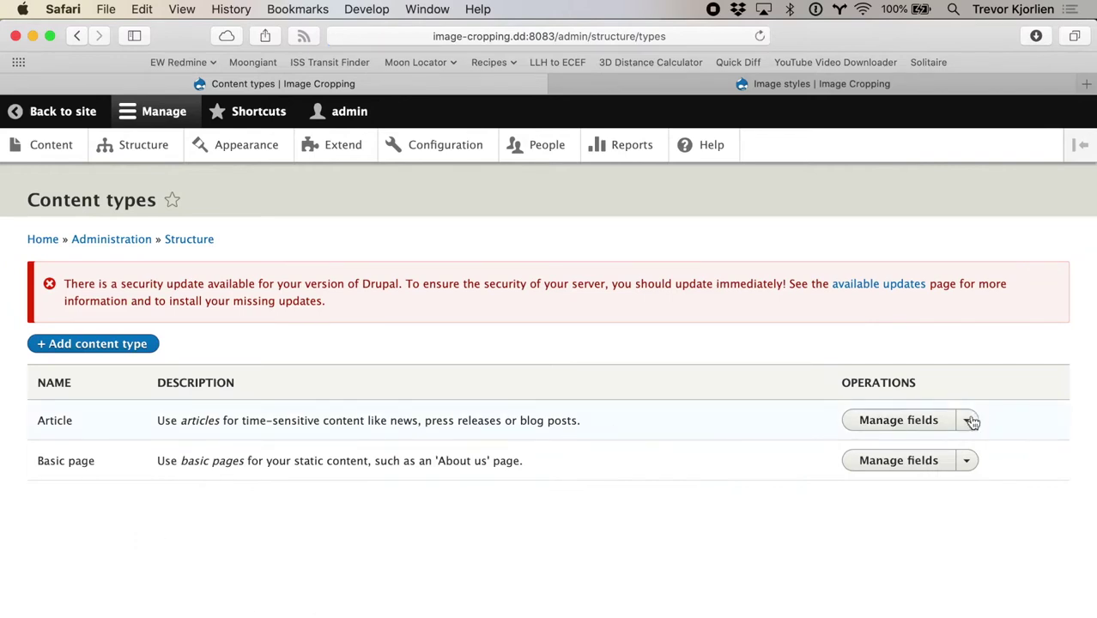
pyautogui.click(969, 420)
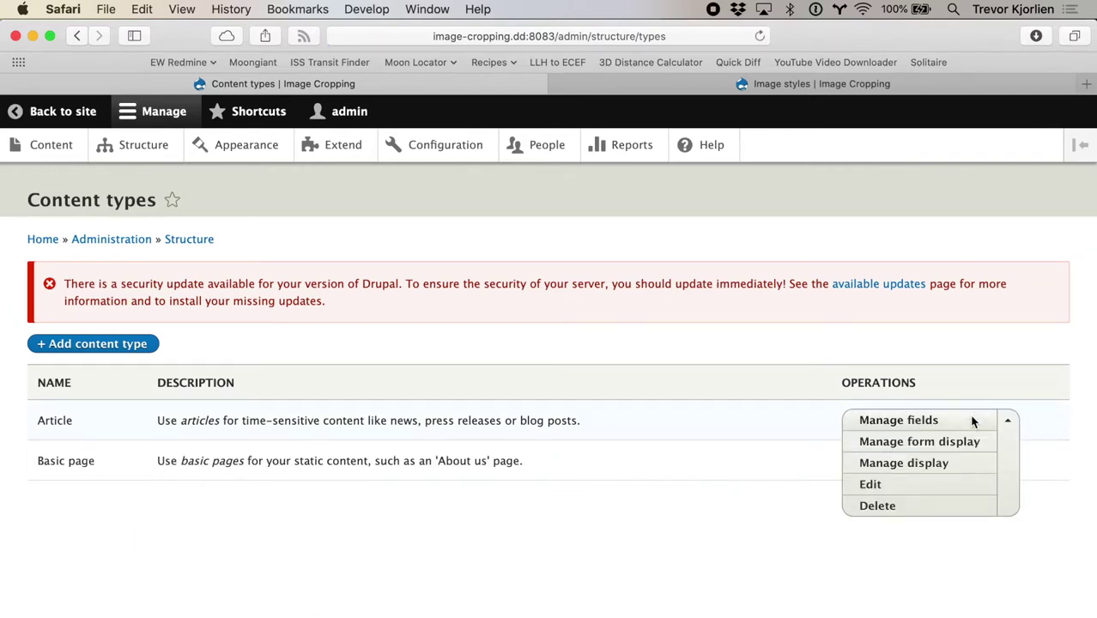
pyautogui.click(949, 443)
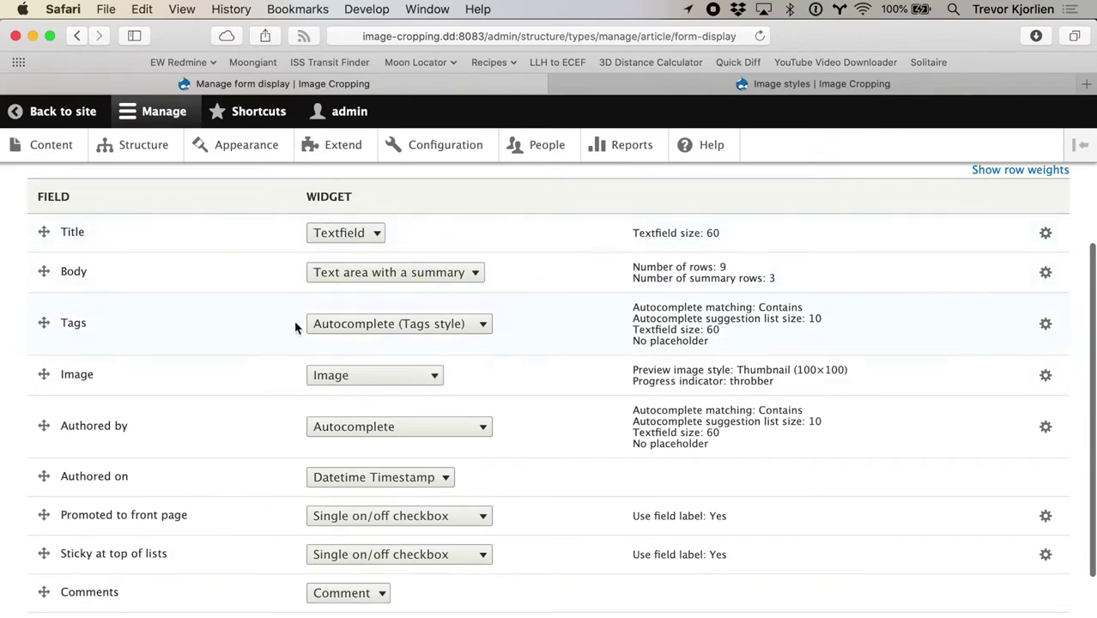
pyautogui.click(382, 378)
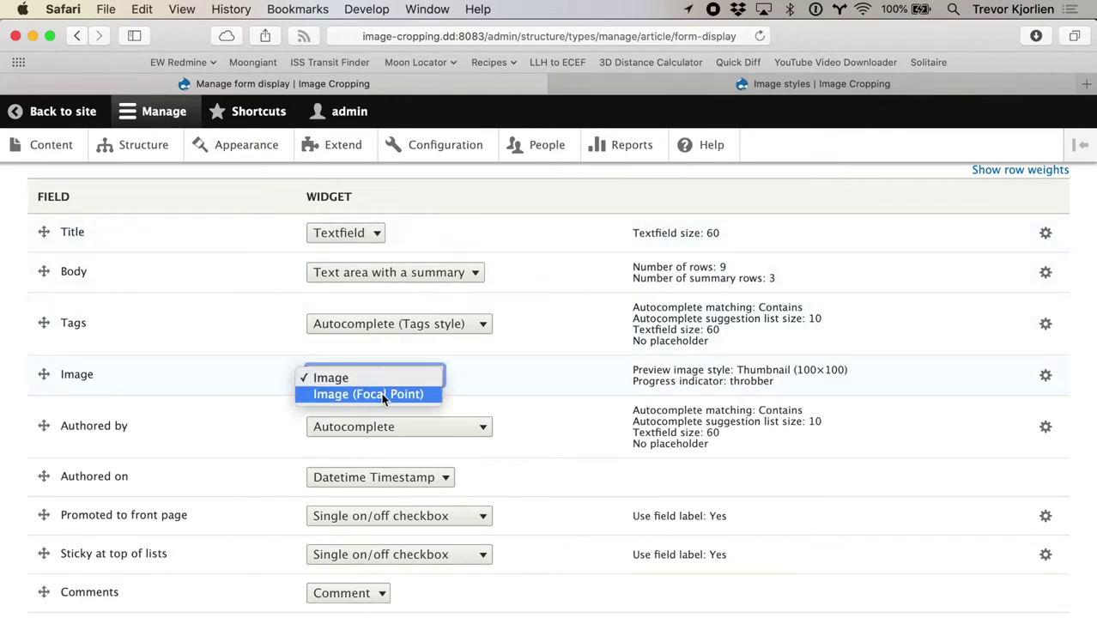
pyautogui.click(382, 394)
pyautogui.scroll(-5, 383, 399)
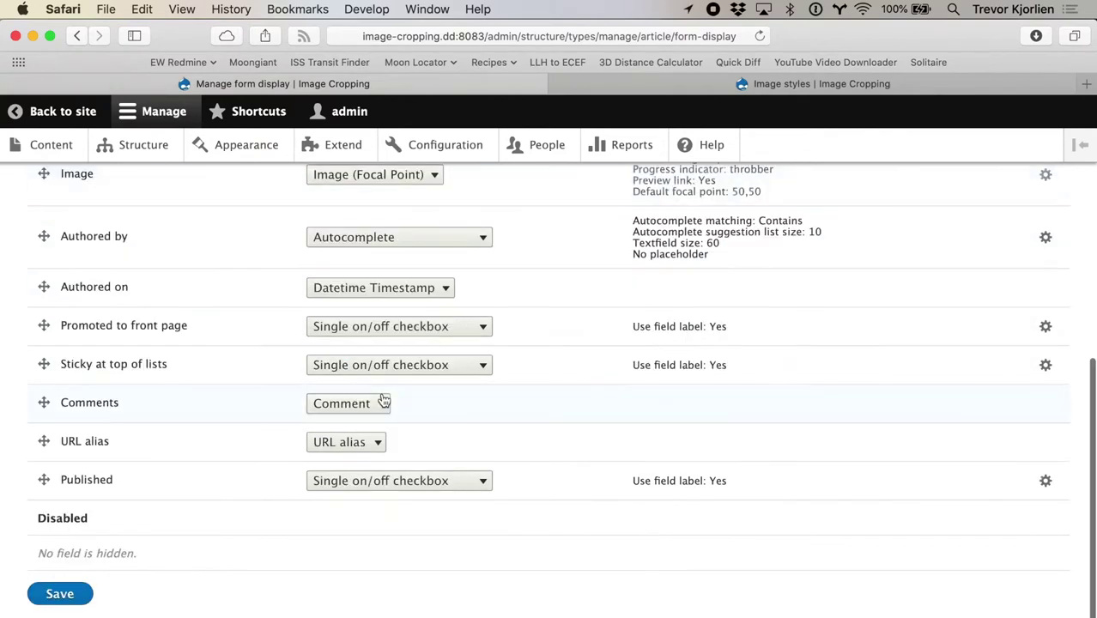
pyautogui.scroll(5, 384, 401)
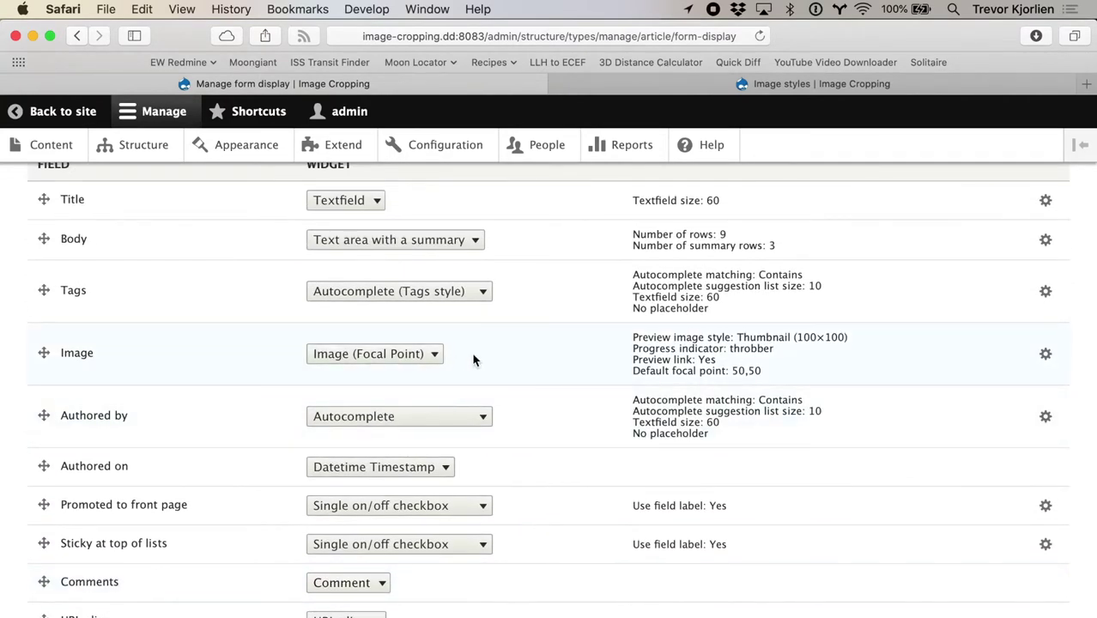
pyautogui.scroll(-5, 473, 360)
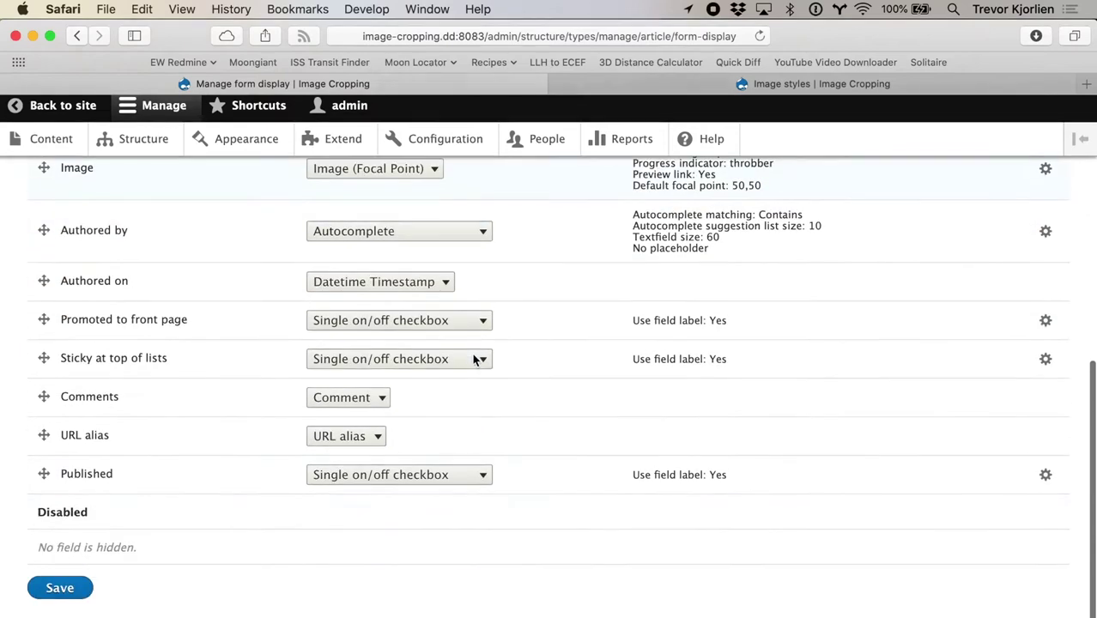
pyautogui.click(85, 600)
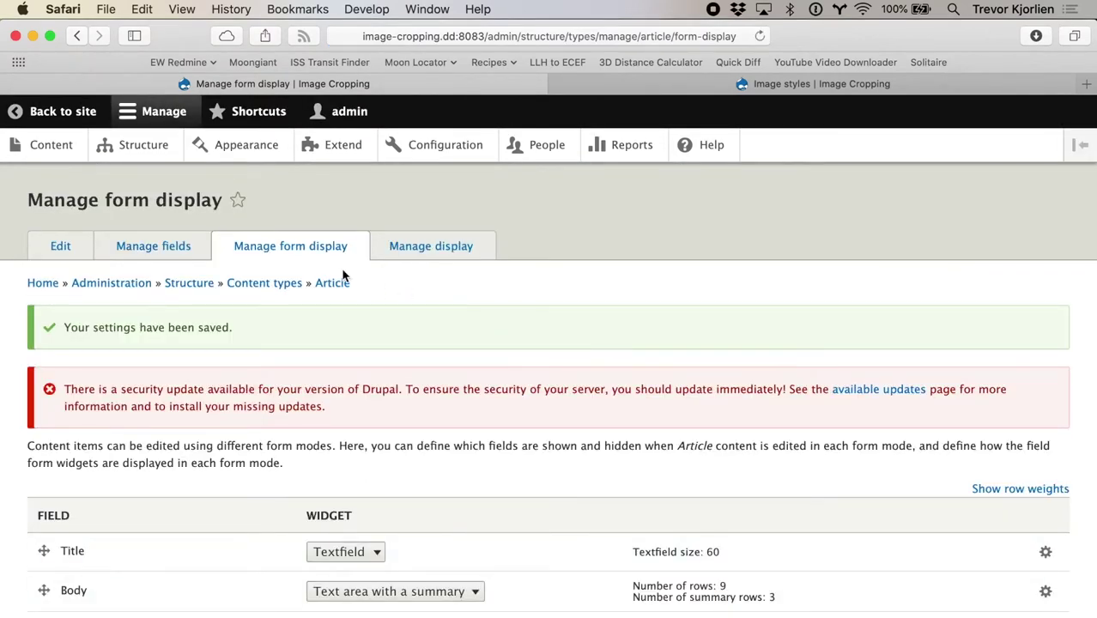
# Open An Article About Crab Fishing for editing and place the image's focal point on the crab.
pyautogui.click(68, 150)
pyautogui.scroll(-3, 365, 398)
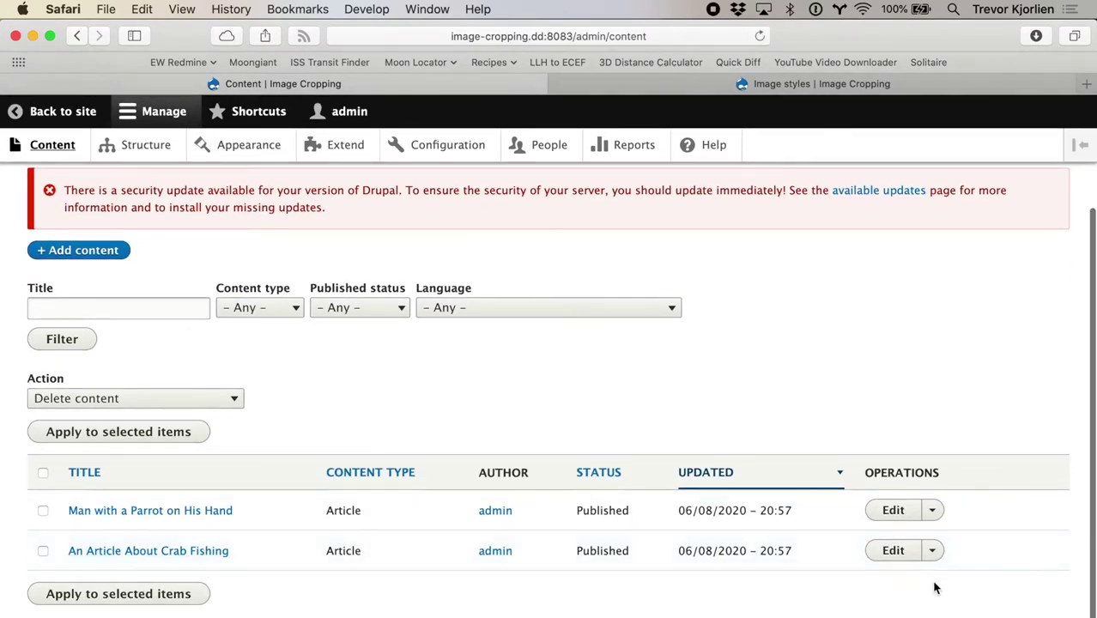
pyautogui.click(894, 552)
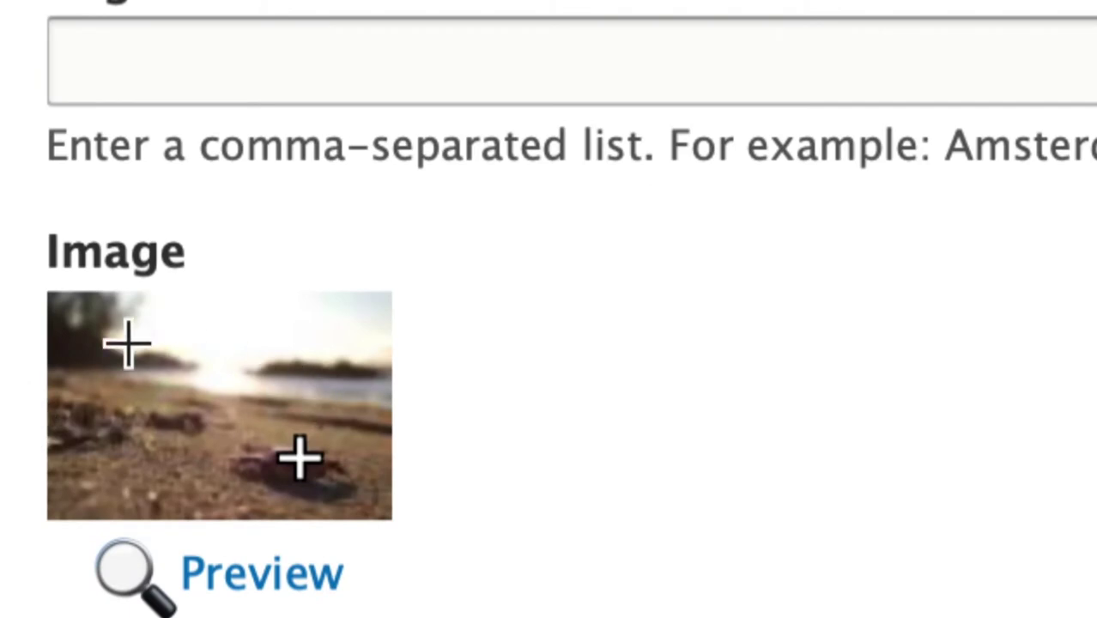
pyautogui.click(257, 330)
pyautogui.click(126, 398)
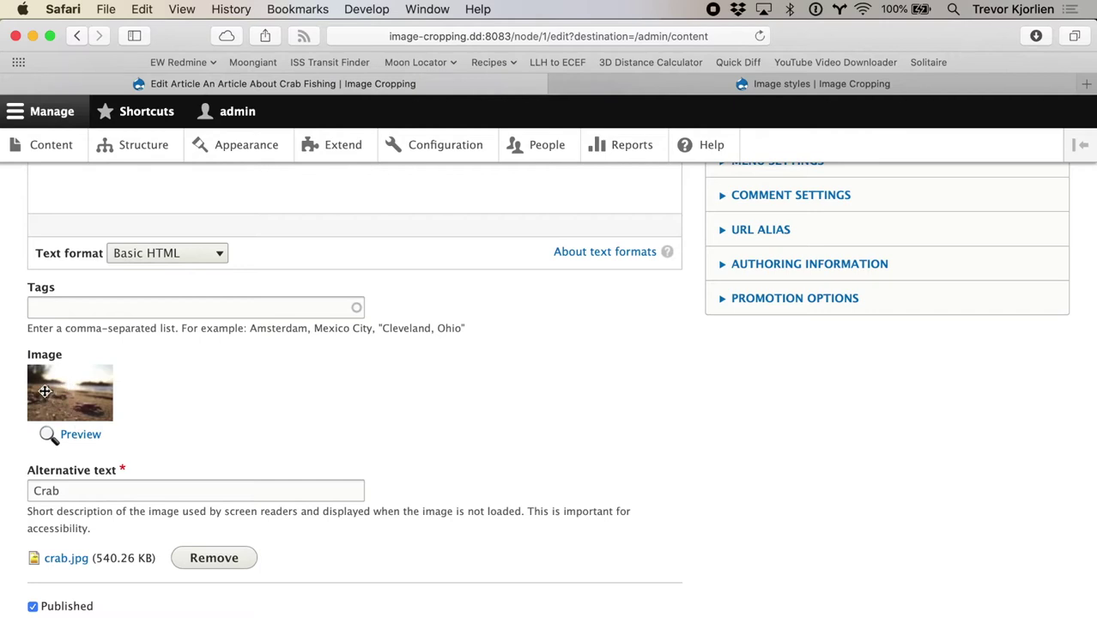
# Open the focal point preview of the crab image and look through the images it shows.
pyautogui.click(81, 437)
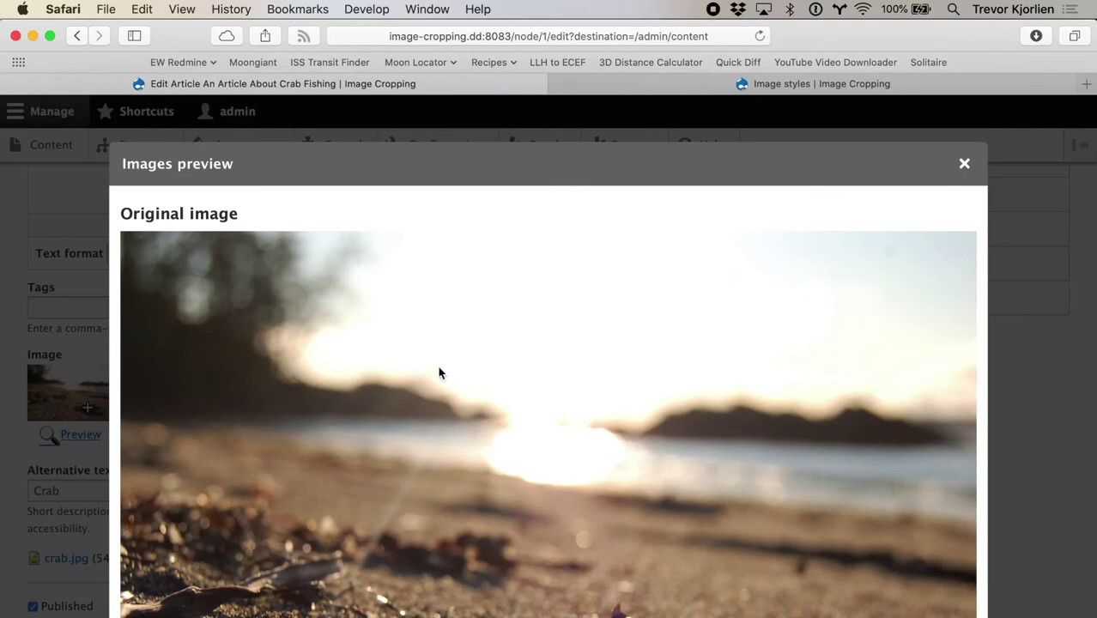
pyautogui.scroll(-5, 443, 373)
pyautogui.scroll(5, 444, 373)
pyautogui.scroll(-1, 444, 373)
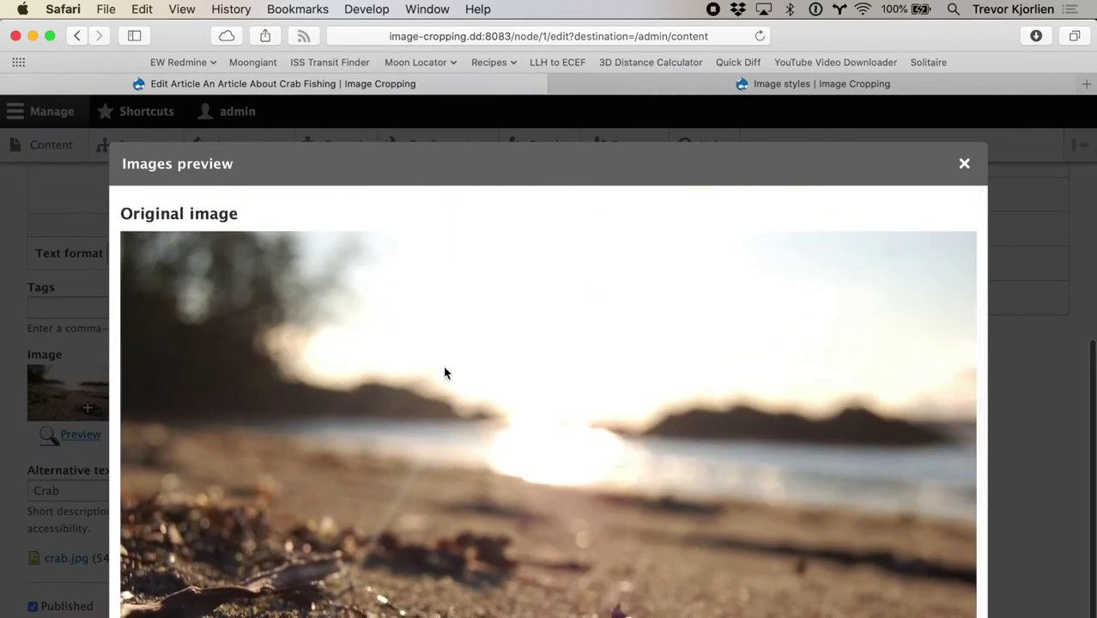
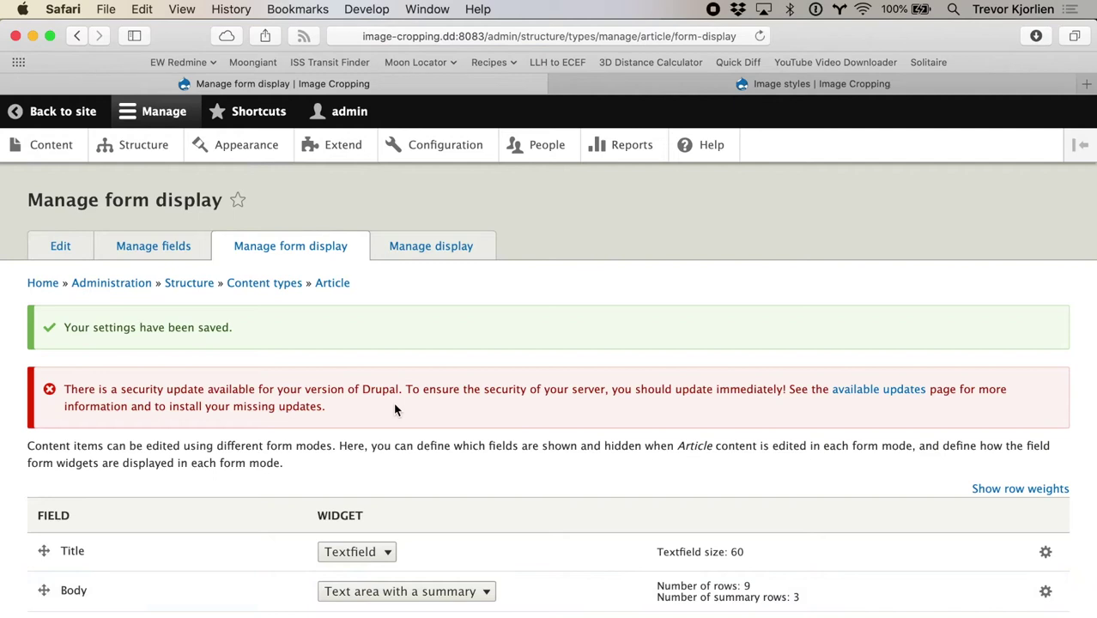
# Reopen An Article About Crab Fishing for editing, check the larger image's focal point in the preview, and close the preview.
pyautogui.click(45, 147)
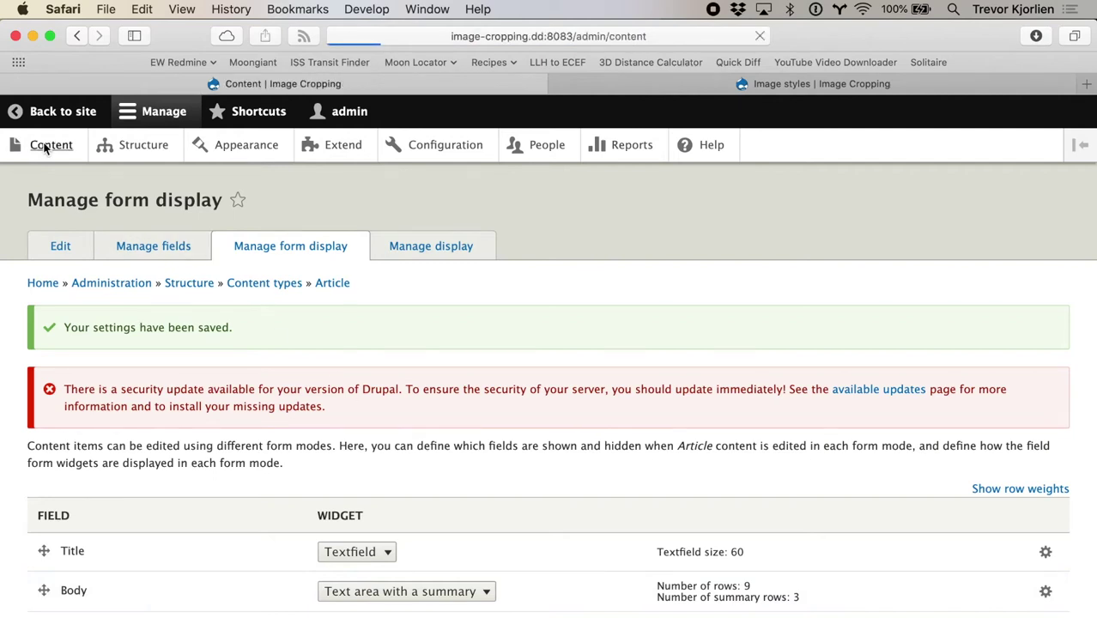
pyautogui.scroll(-3, 879, 513)
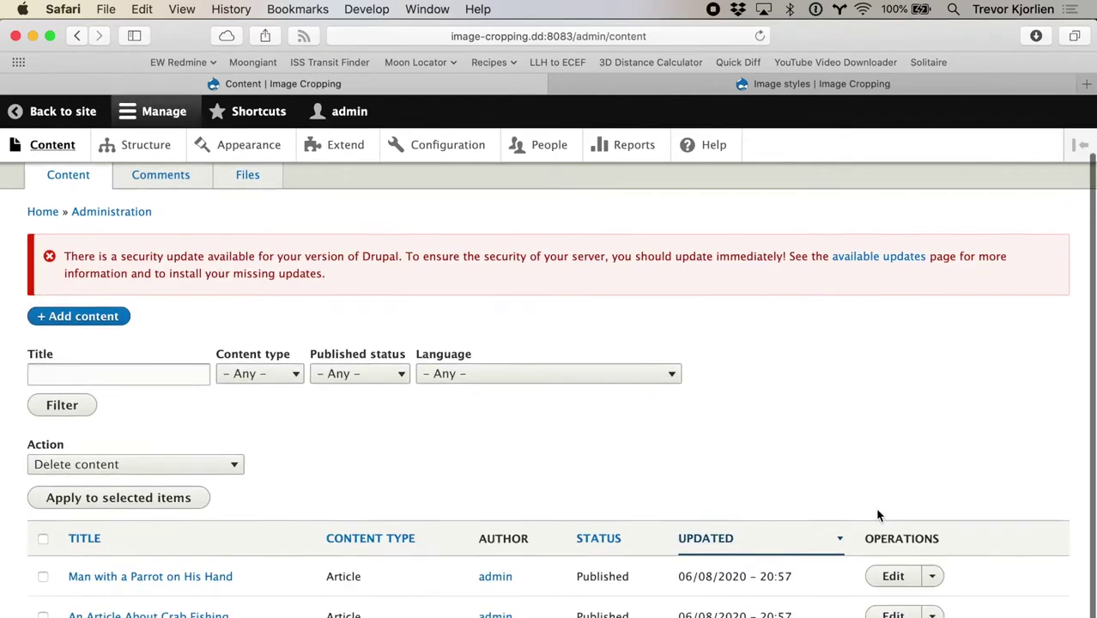
pyautogui.click(893, 596)
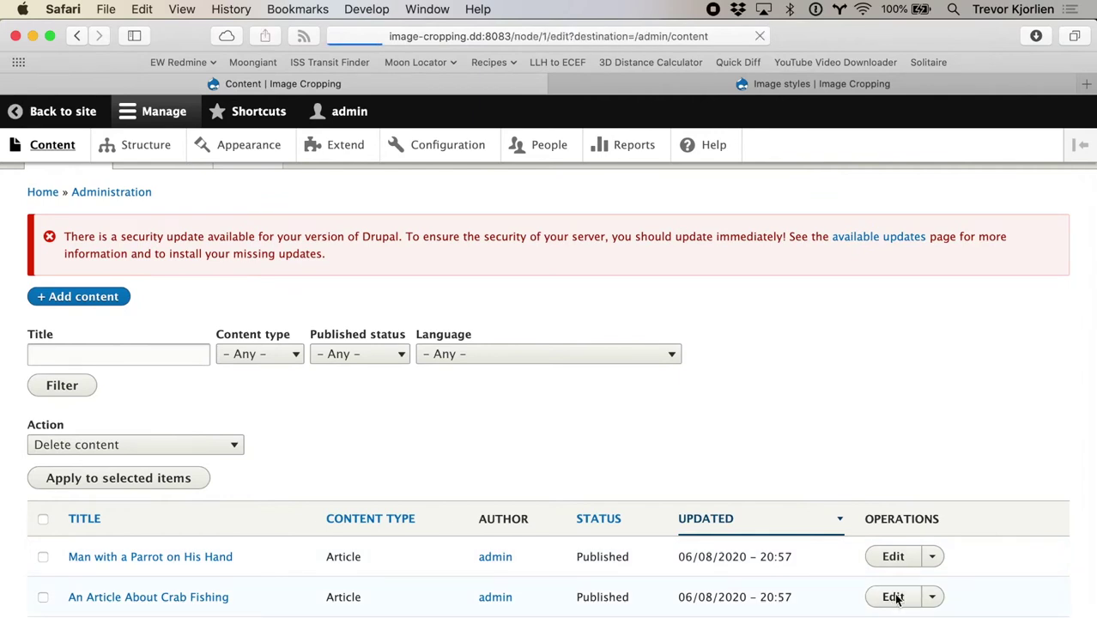
pyautogui.scroll(-15, 752, 273)
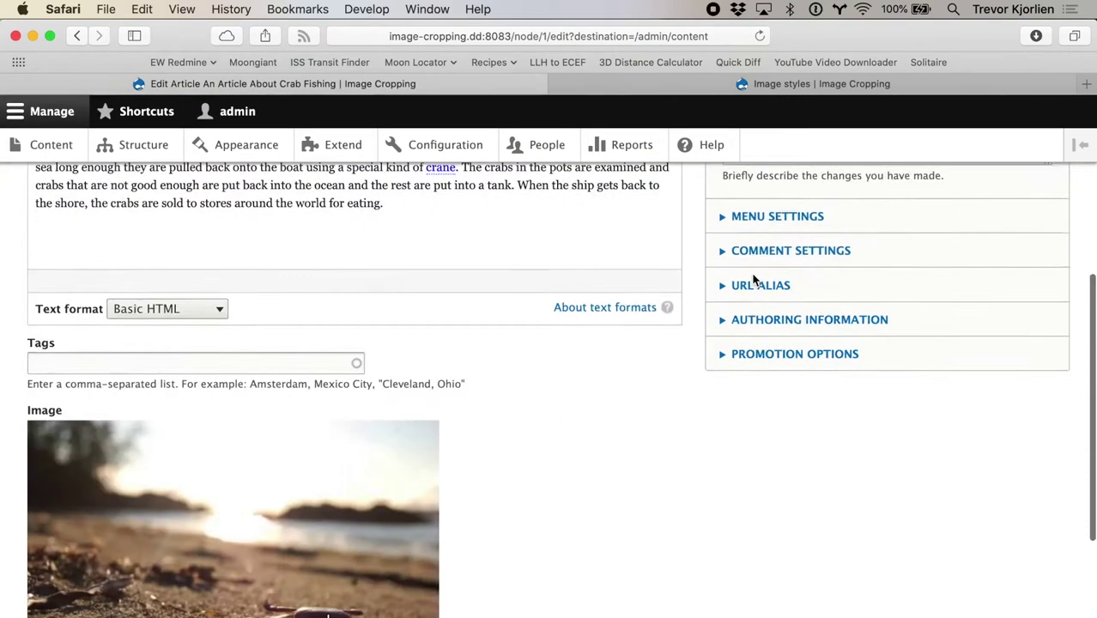
pyautogui.scroll(2, 754, 280)
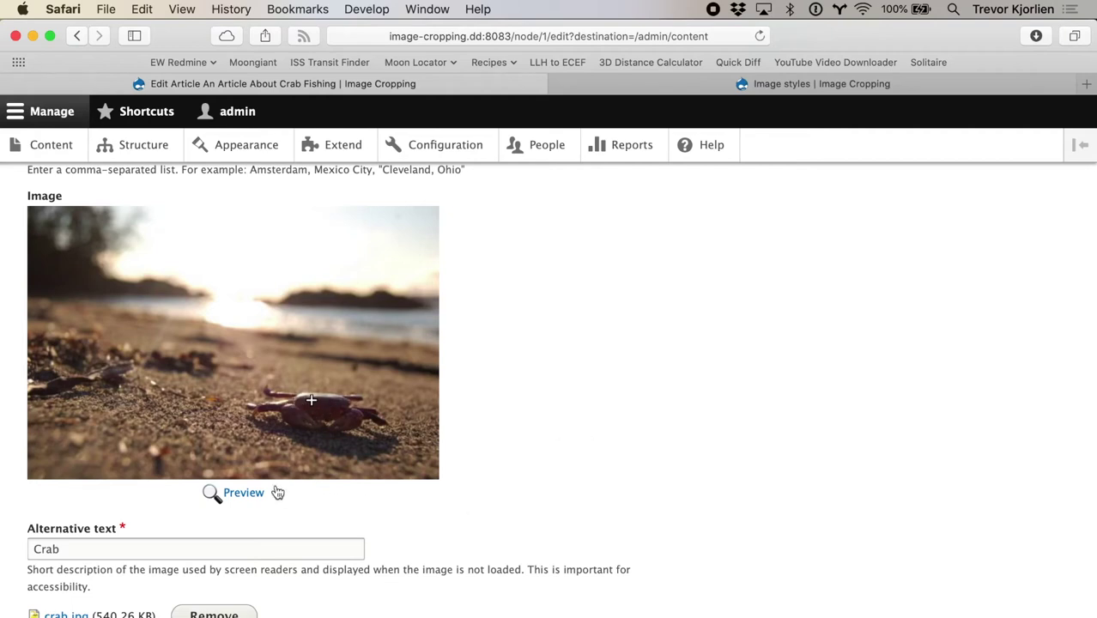
pyautogui.click(244, 494)
pyautogui.scroll(-10, 250, 495)
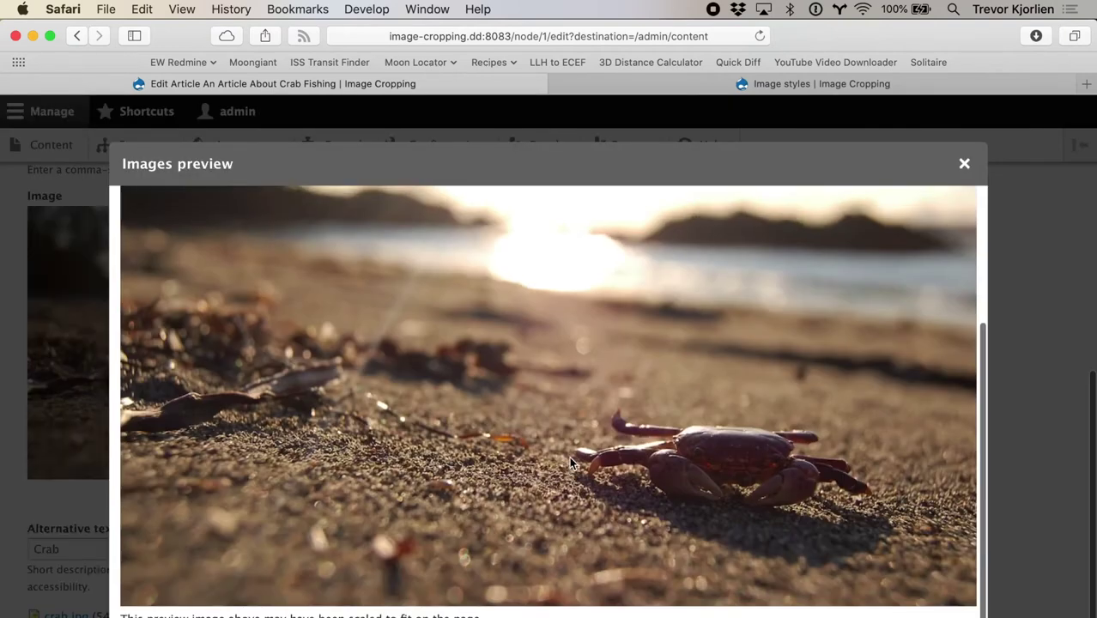
pyautogui.scroll(10, 571, 462)
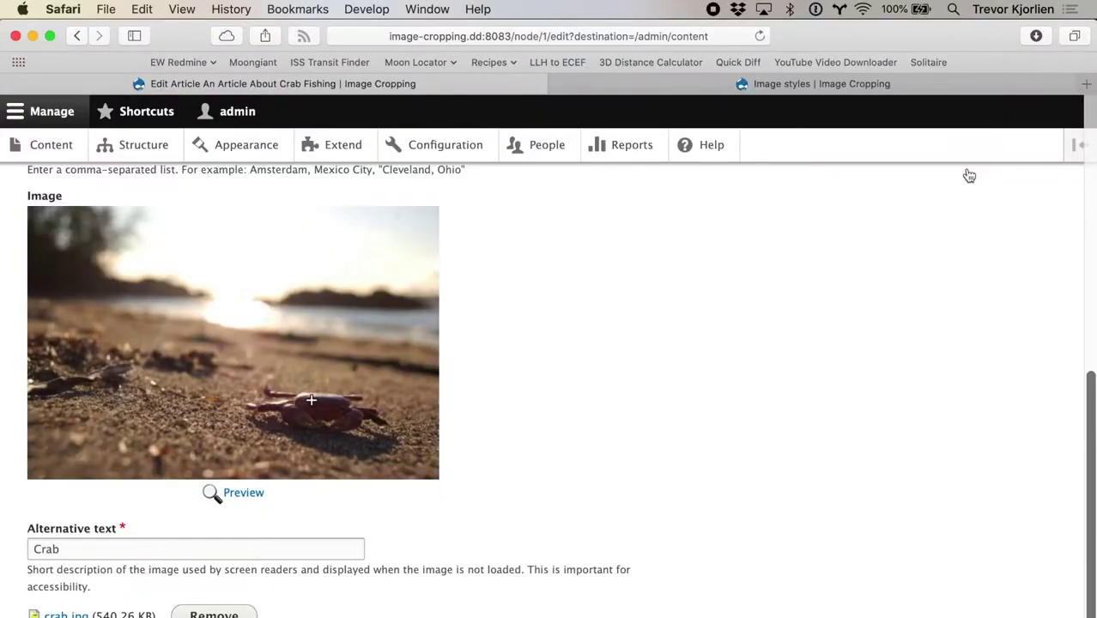
# Open the Teaser (300 x 300) image style, read its focal point notice, and delete the Scale and crop effect.
pyautogui.click(760, 90)
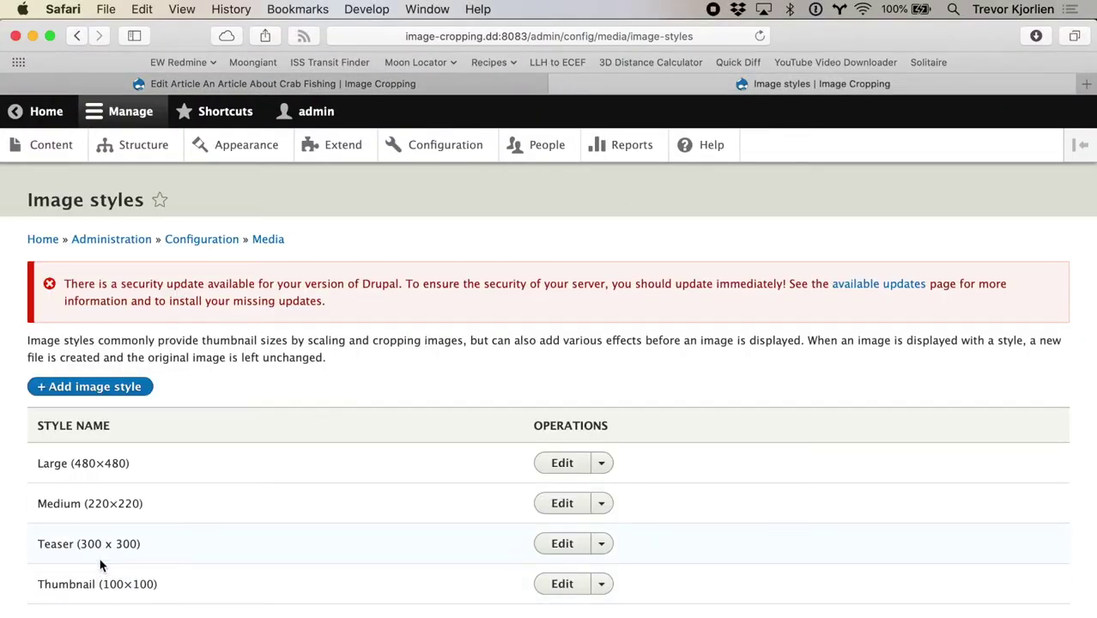
pyautogui.click(562, 545)
pyautogui.scroll(-5, 561, 552)
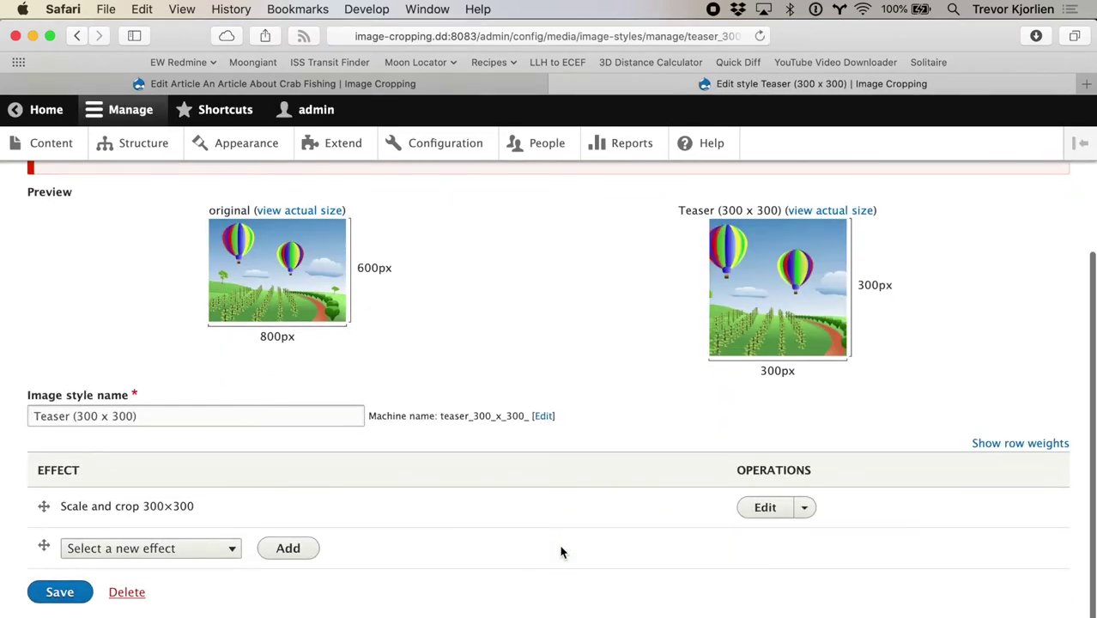
pyautogui.scroll(3, 560, 552)
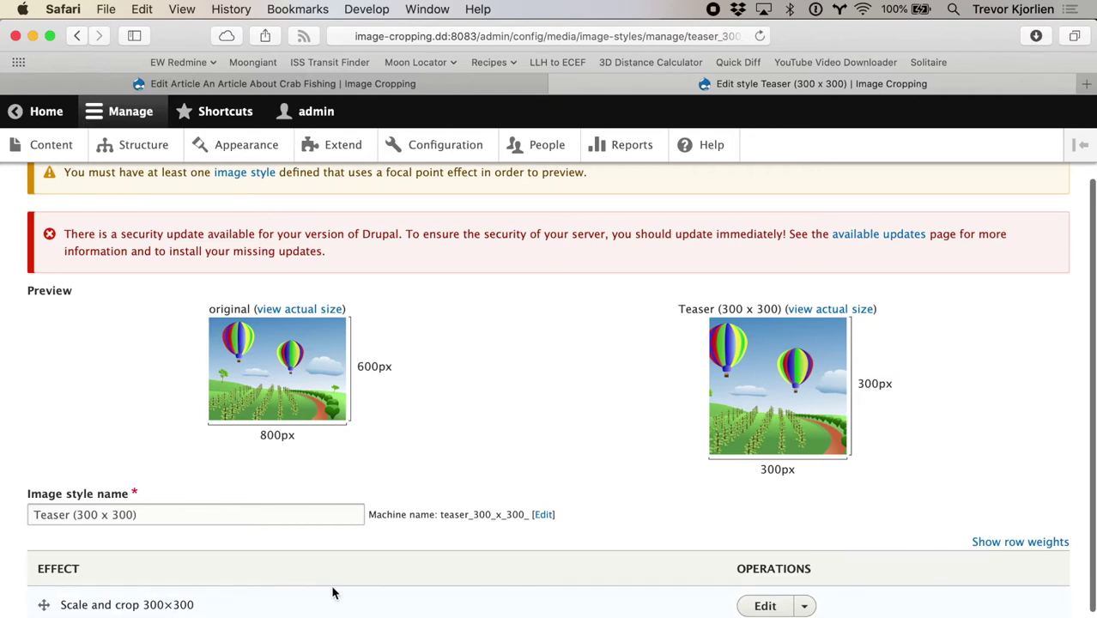
pyautogui.scroll(3, 333, 591)
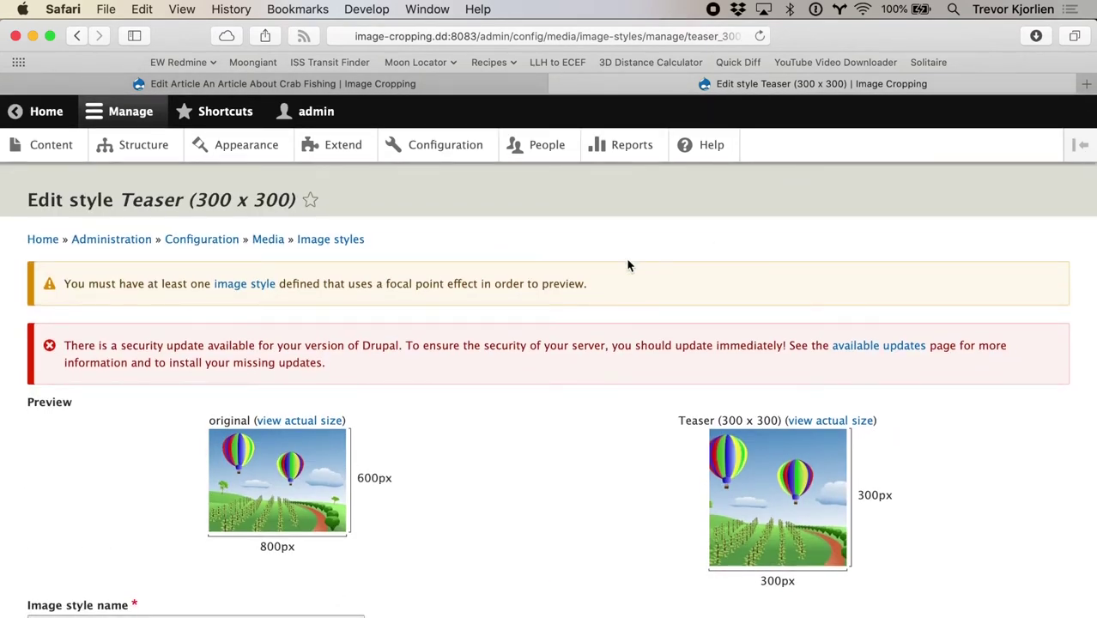
pyautogui.moveTo(608, 280); pyautogui.dragTo(86, 280)
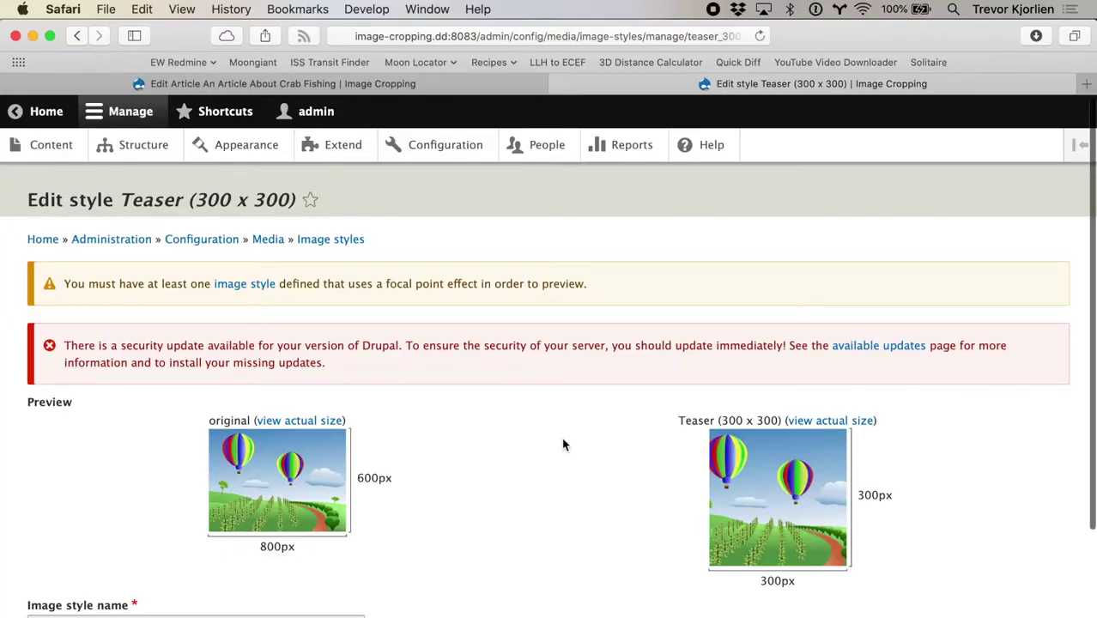
pyautogui.scroll(-3, 562, 437)
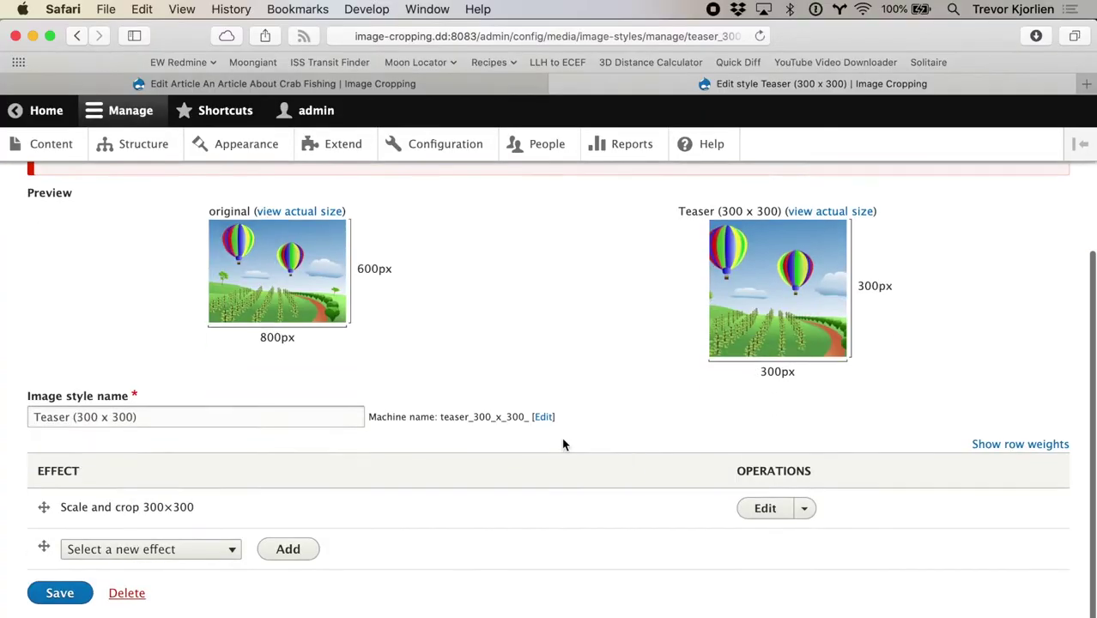
pyautogui.click(806, 512)
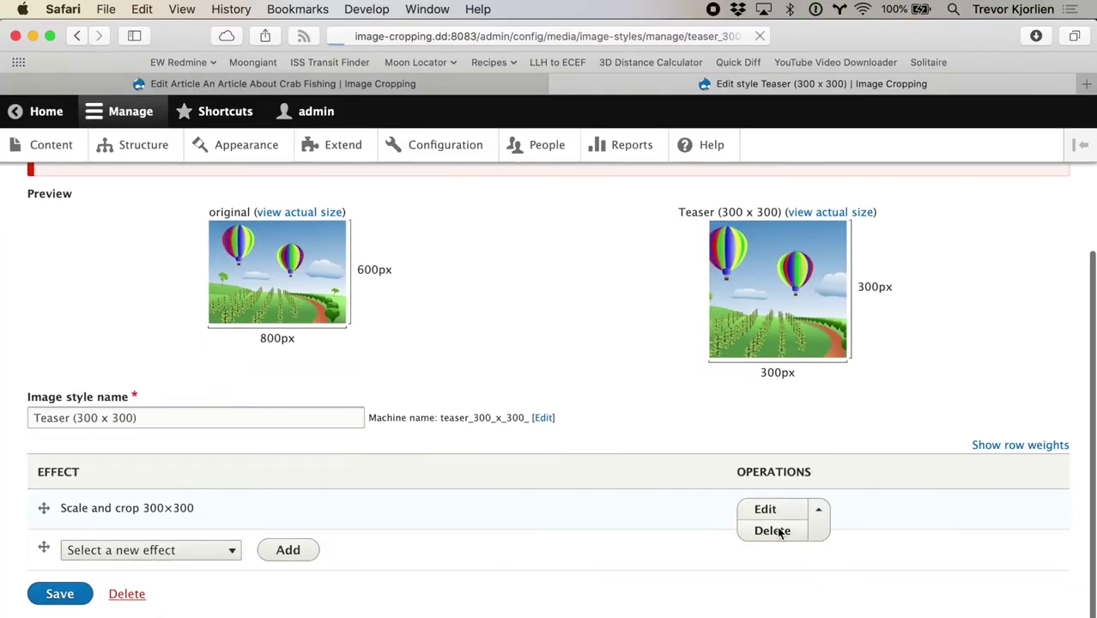
pyautogui.click(779, 533)
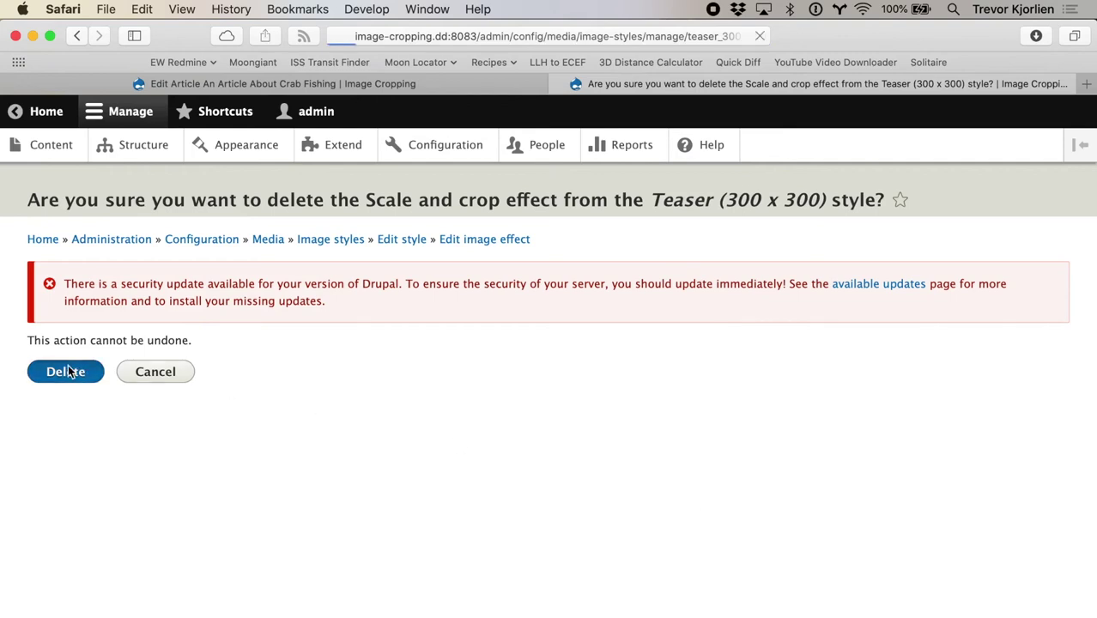
pyautogui.press('Return')
pyautogui.scroll(-1, 350, 371)
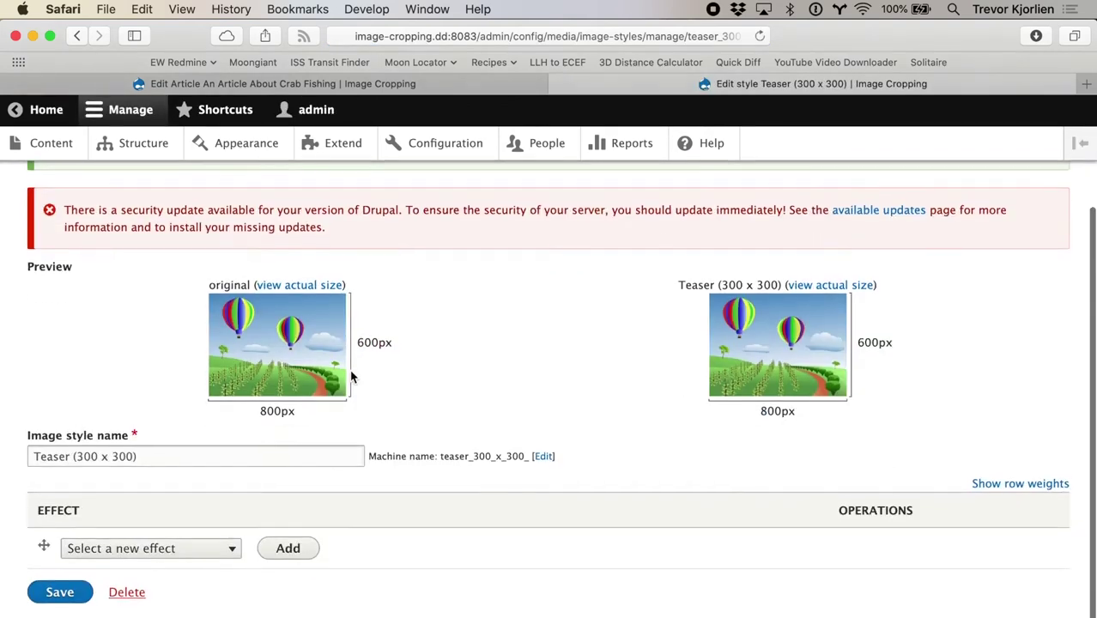
# Add a Focal Point Scale and Crop effect of 300 x 300 pixels to the Teaser (300 x 300) image style.
pyautogui.click(75, 553)
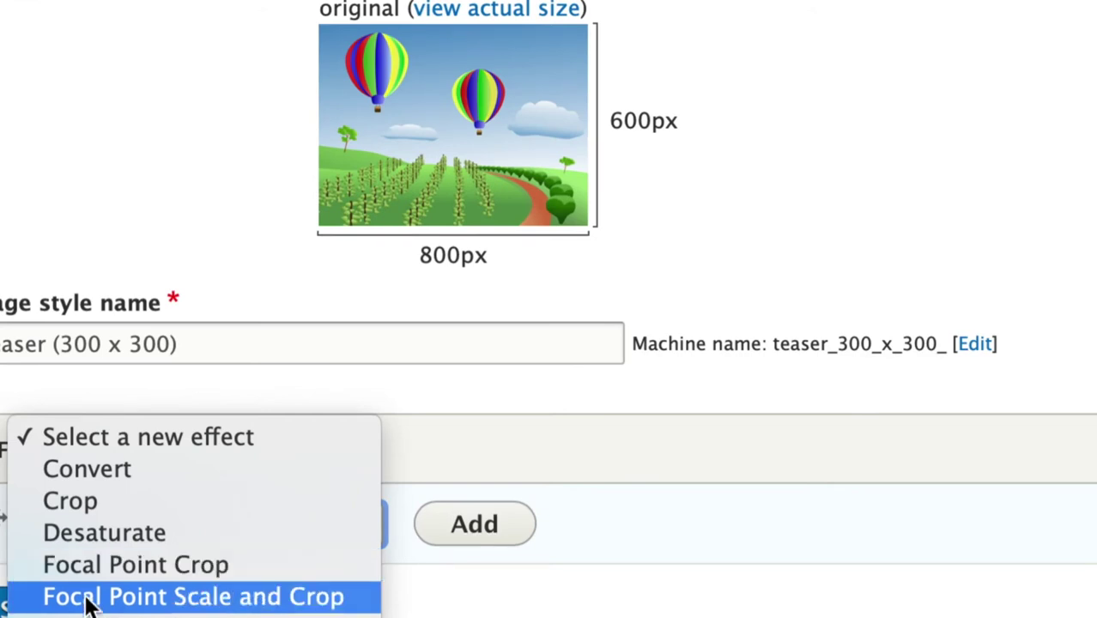
pyautogui.click(86, 605)
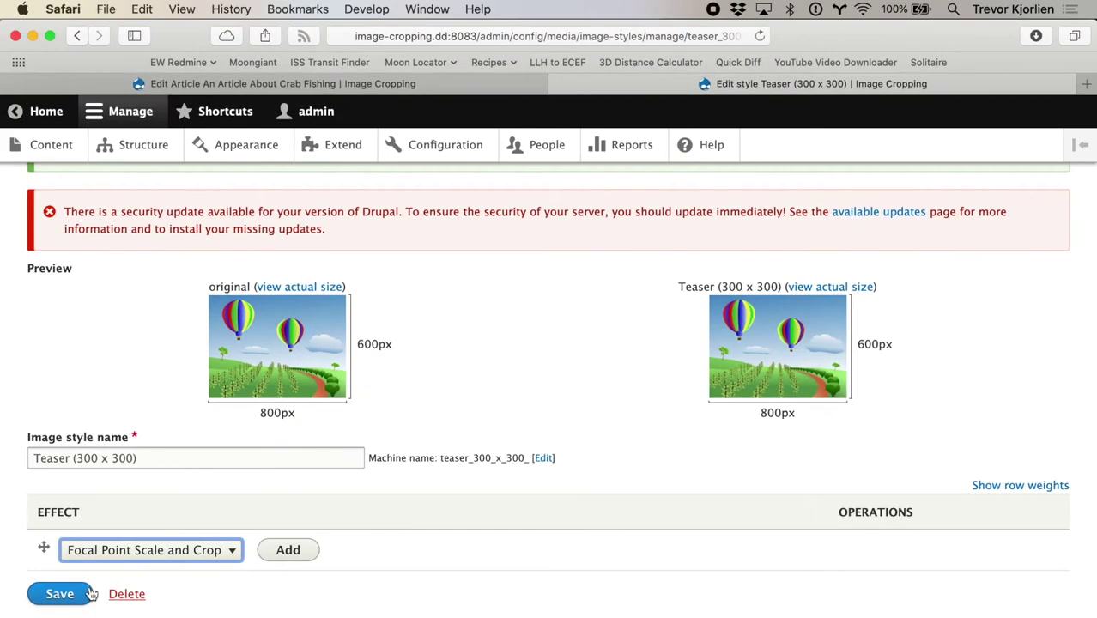
pyautogui.click(292, 550)
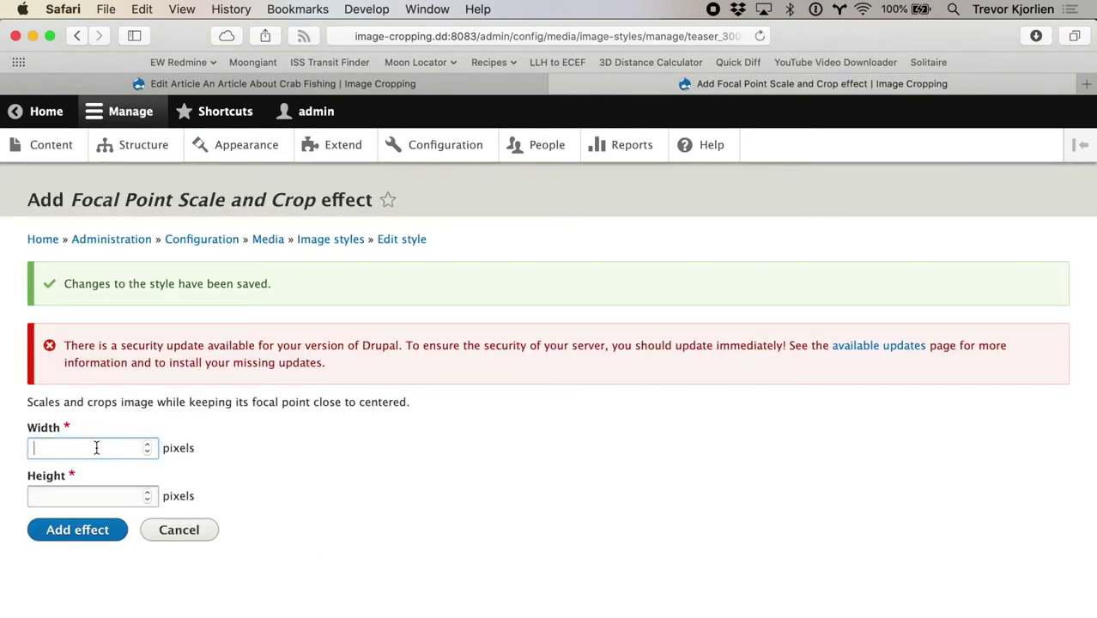
pyautogui.write('300')
pyautogui.press('Tab')
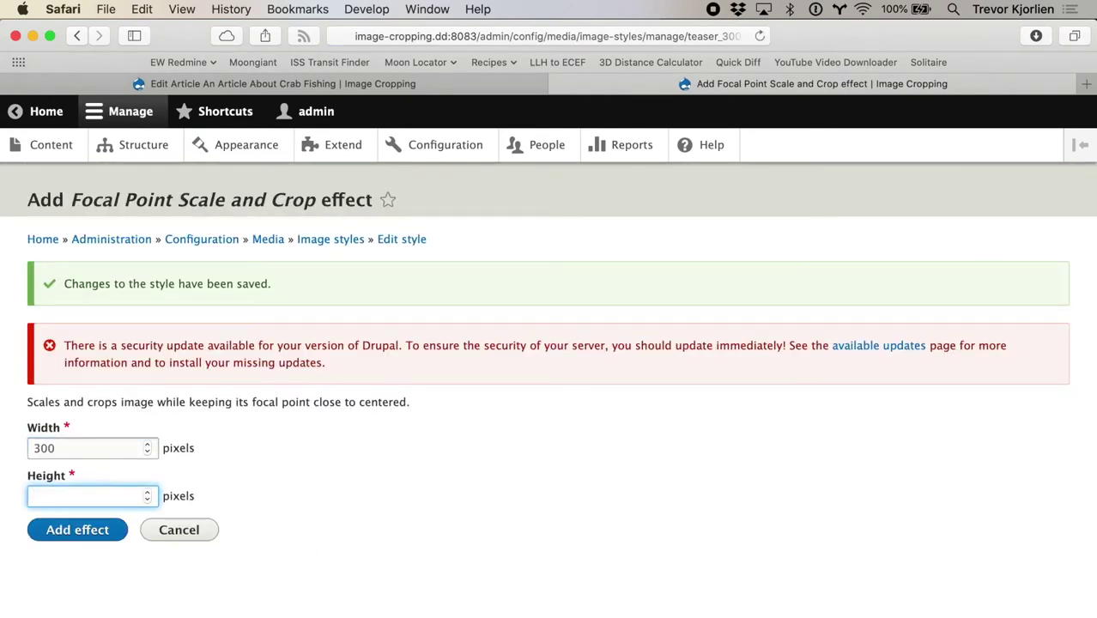
pyautogui.write('300')
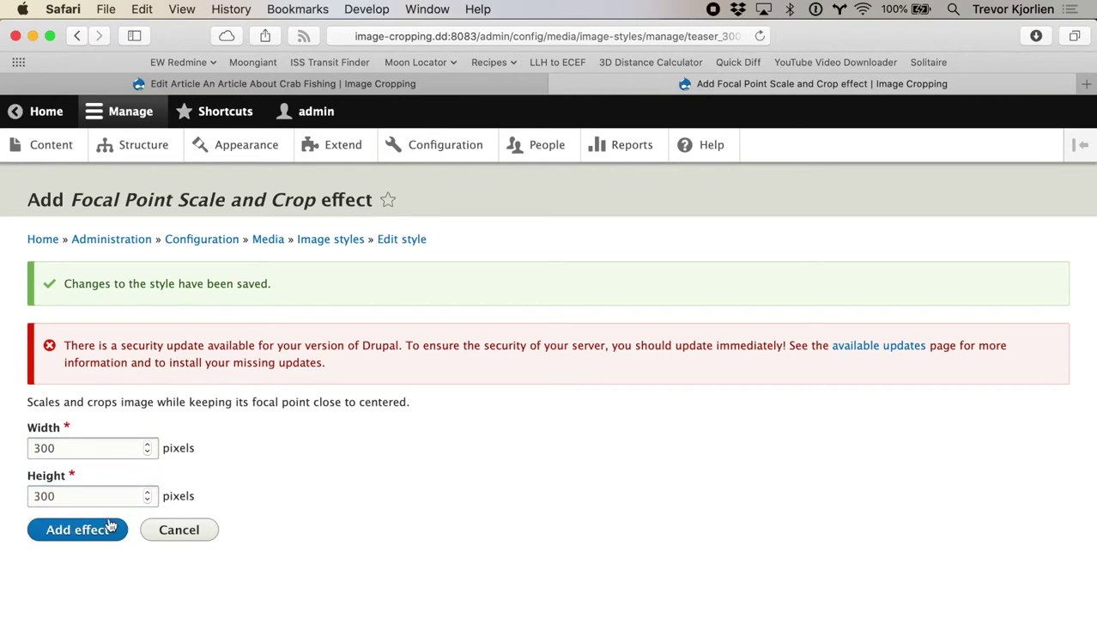
pyautogui.click(96, 531)
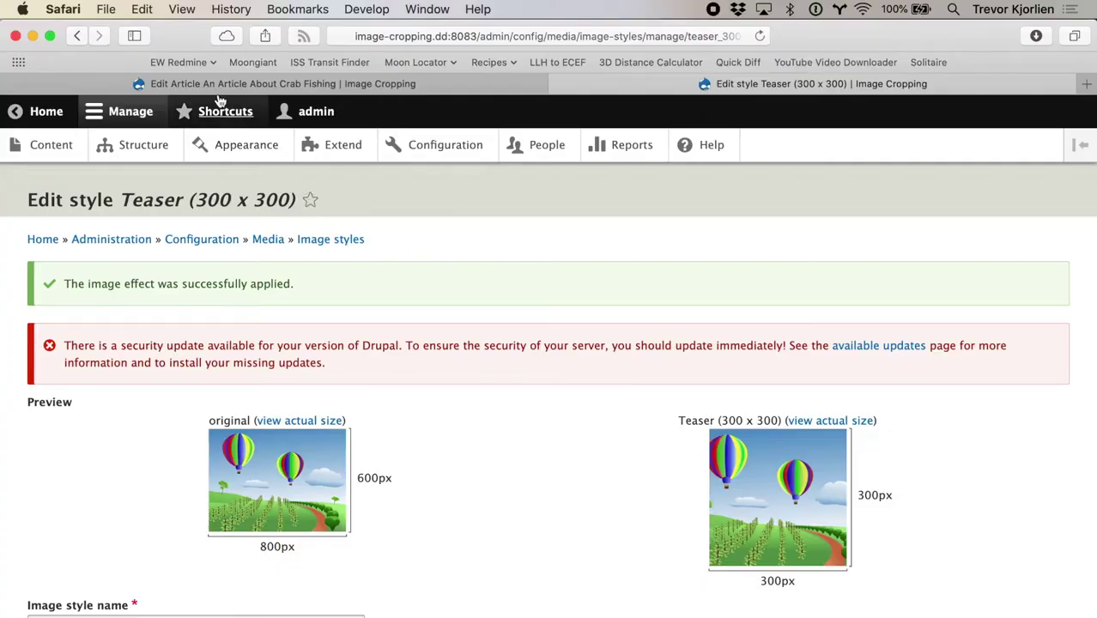
# Return to the crab fishing article's edit form, check its Teaser (300 x 300) crop in the focal point preview, and save the article.
pyautogui.click(213, 84)
pyautogui.scroll(10, 510, 189)
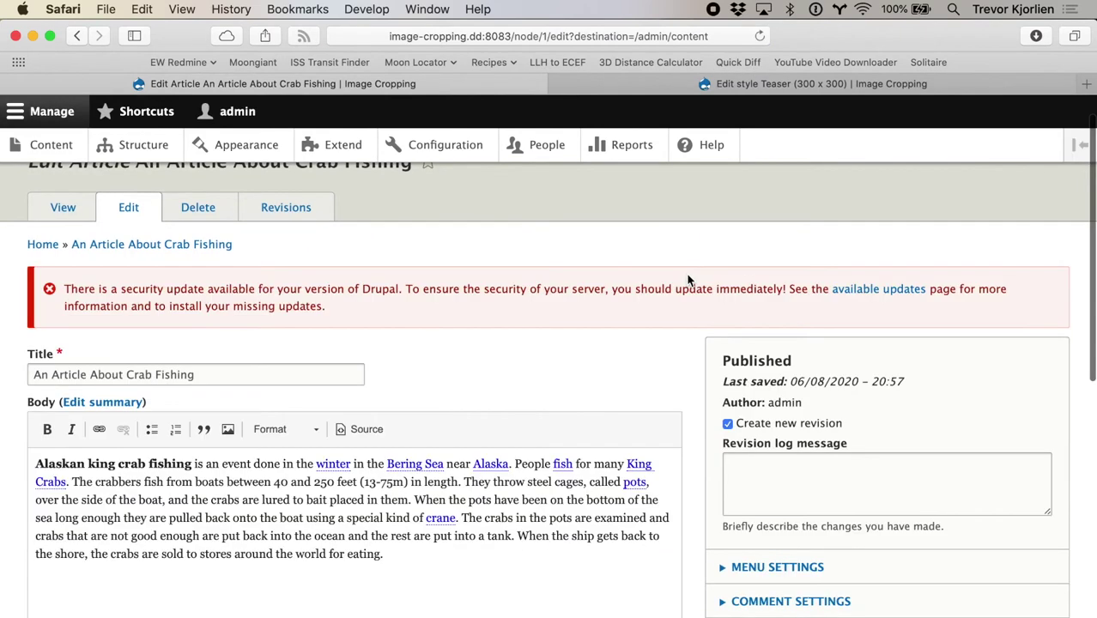
pyautogui.scroll(-10, 687, 279)
pyautogui.scroll(-3, 687, 279)
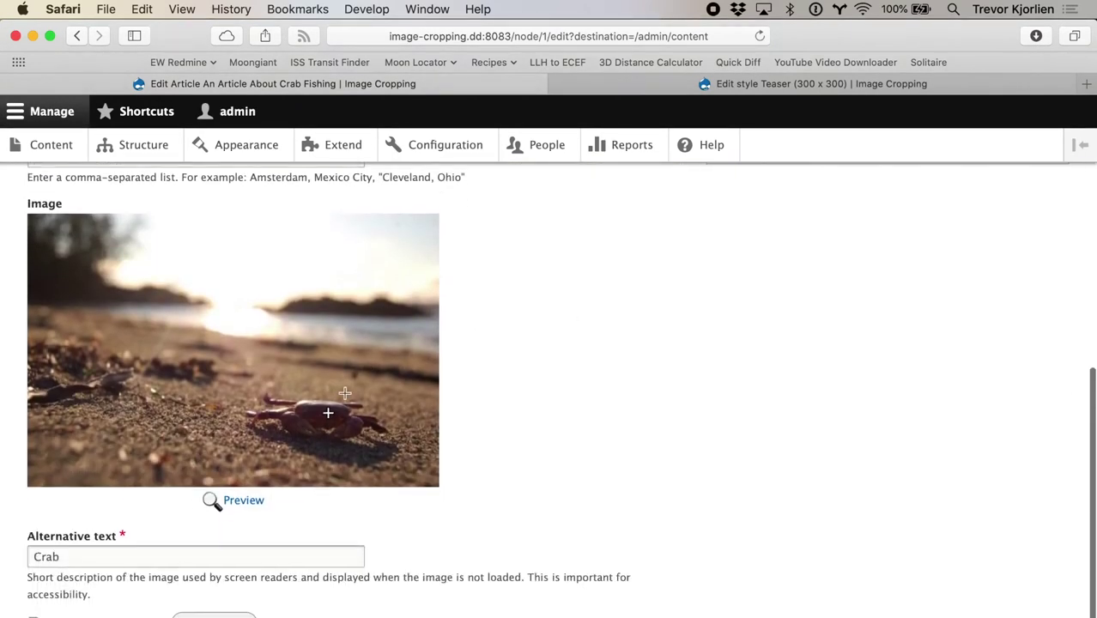
pyautogui.click(241, 502)
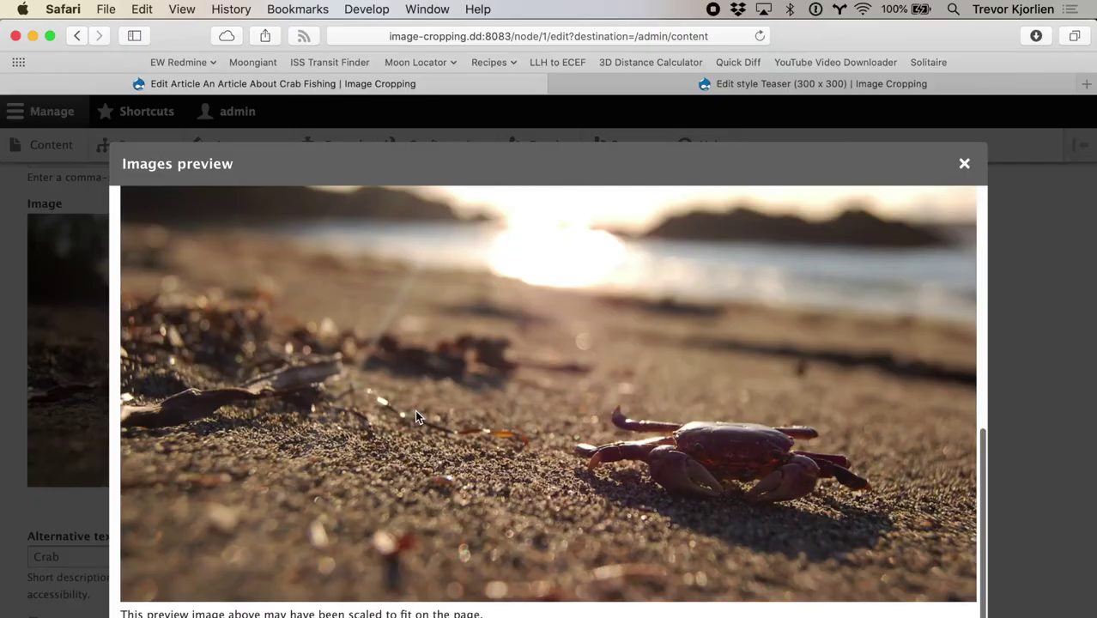
pyautogui.click(414, 410)
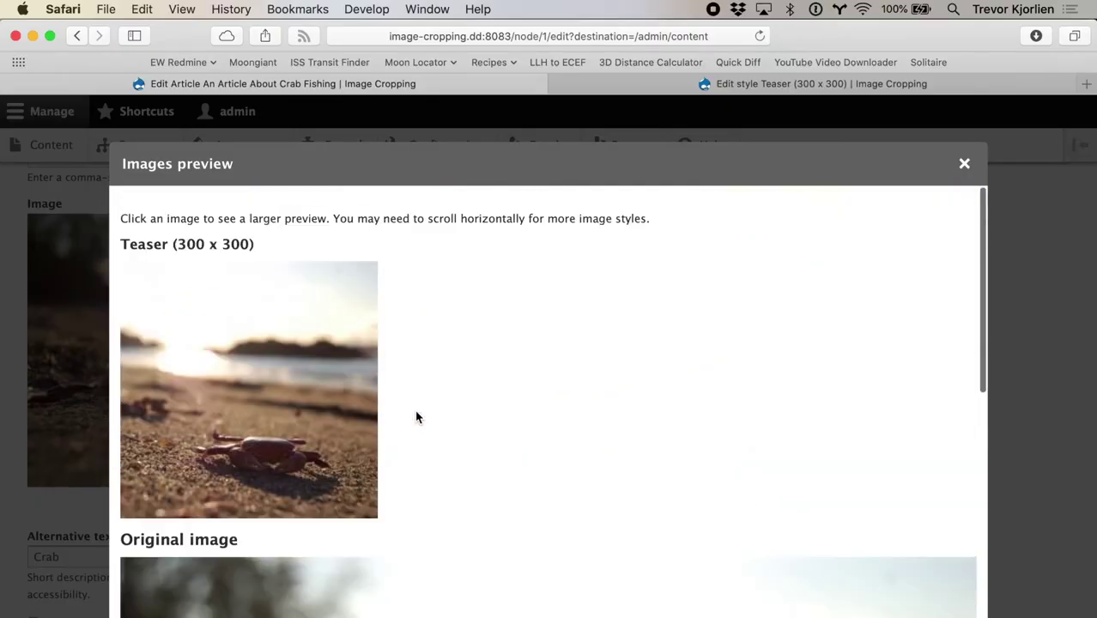
pyautogui.scroll(-1, 326, 341)
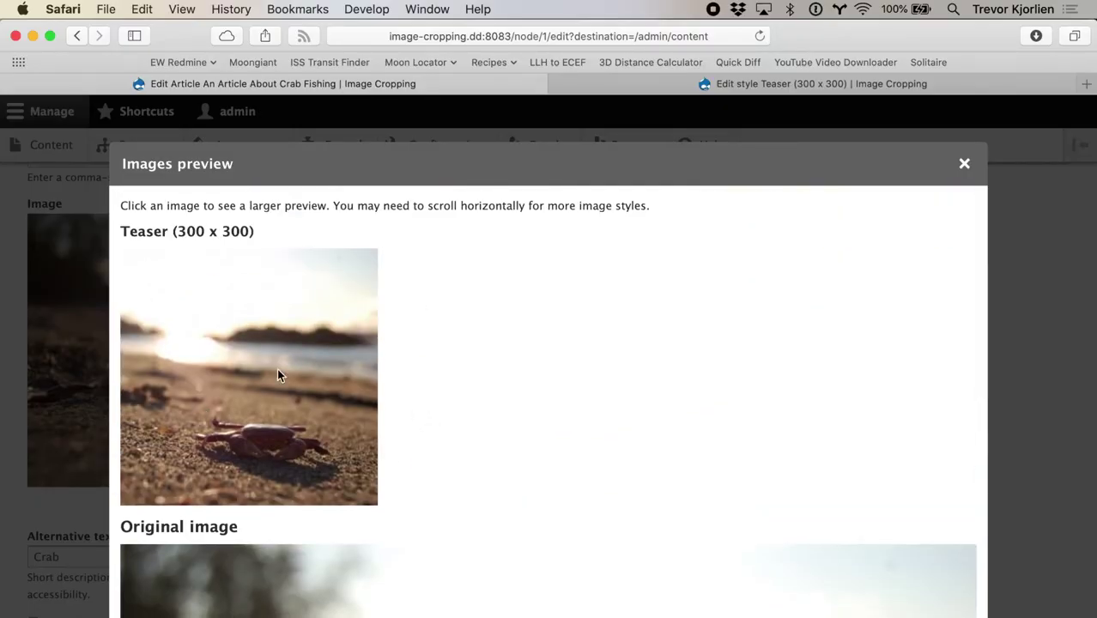
pyautogui.click(964, 163)
pyautogui.scroll(-3, 414, 419)
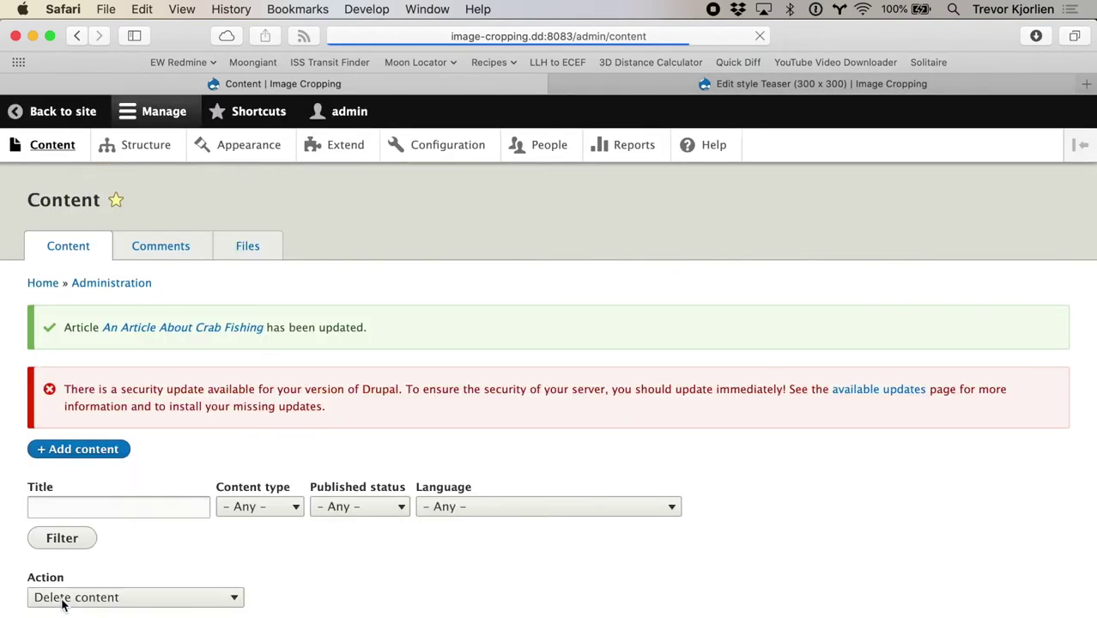
# Go to the site's home page and examine the cropped teaser images of the crab and parrot articles.
pyautogui.click(62, 118)
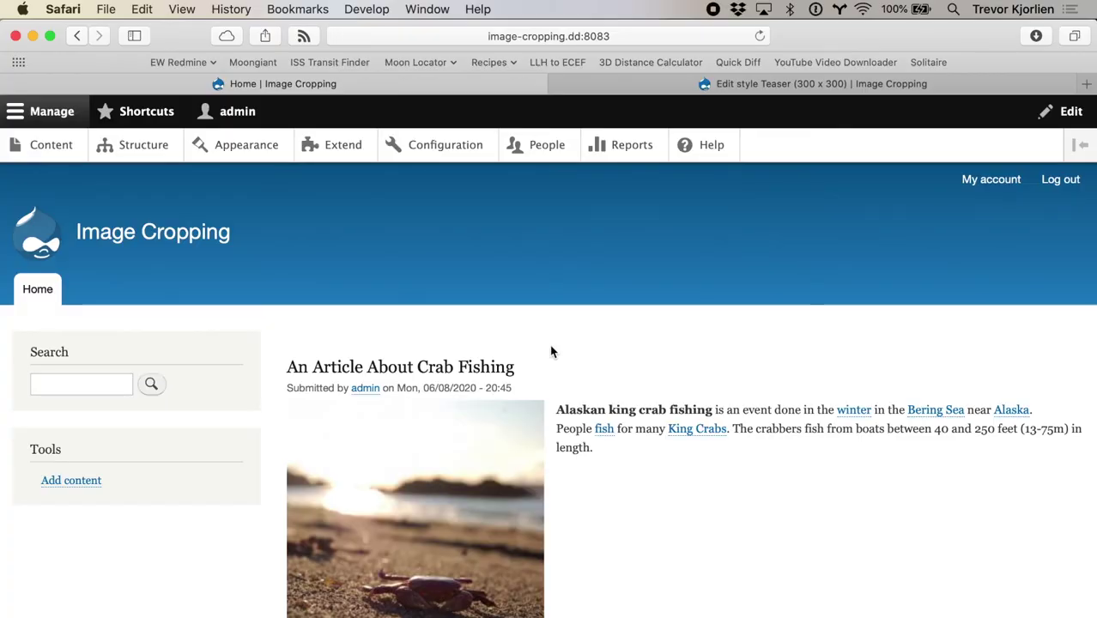
pyautogui.scroll(1, 552, 351)
pyautogui.scroll(-8, 552, 352)
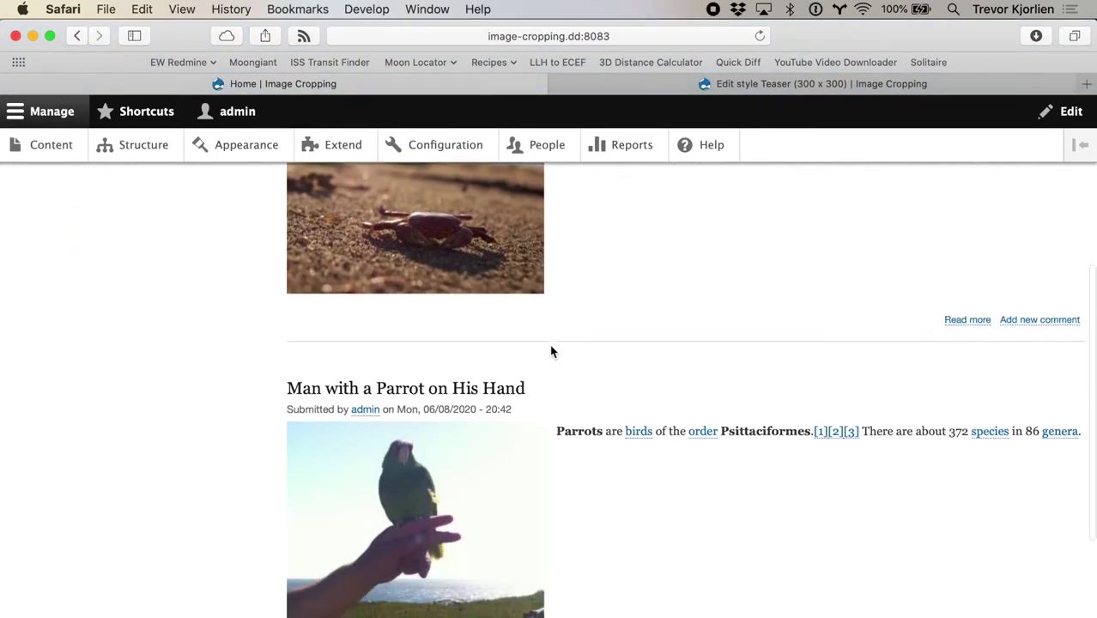
# Open the Man with a Parrot on His Hand article for editing and go to its image field.
pyautogui.scroll(-3, 552, 351)
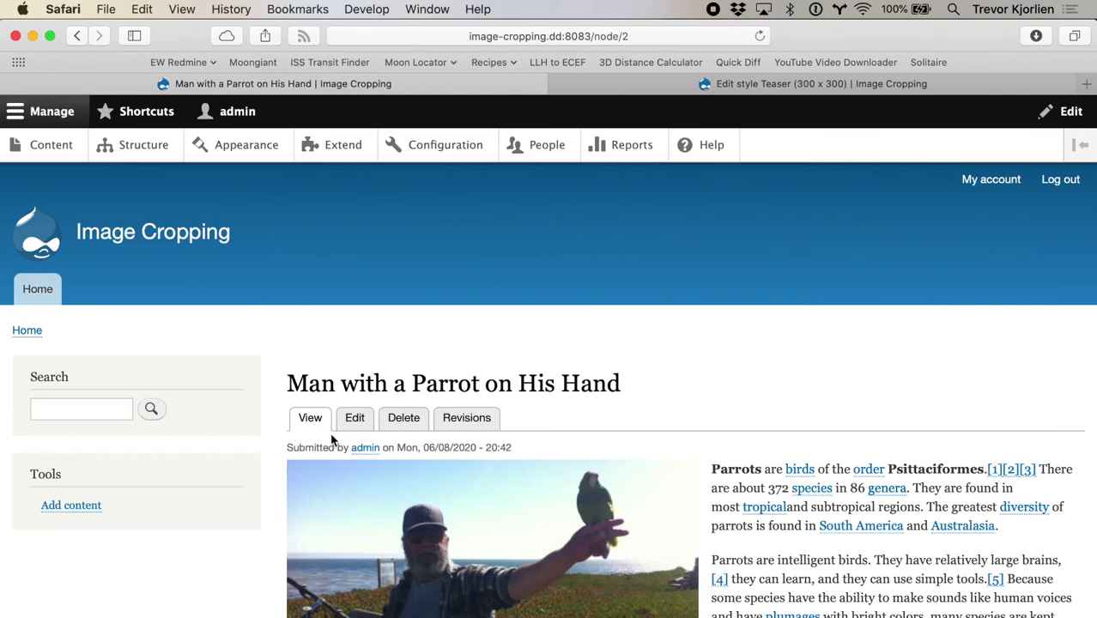
pyautogui.click(355, 418)
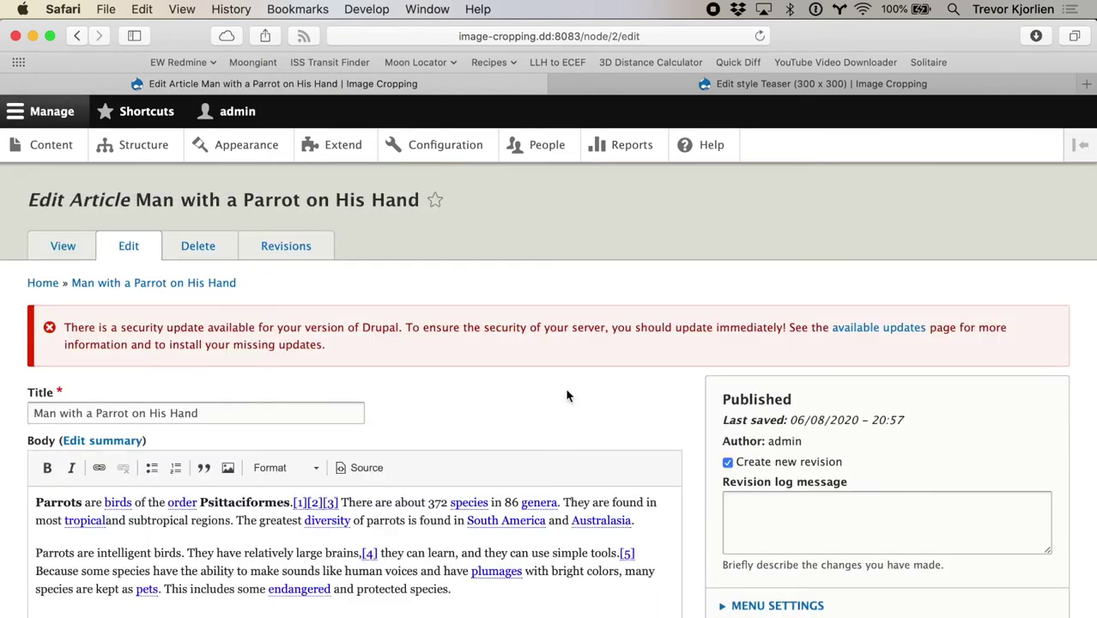
pyautogui.scroll(-10, 689, 439)
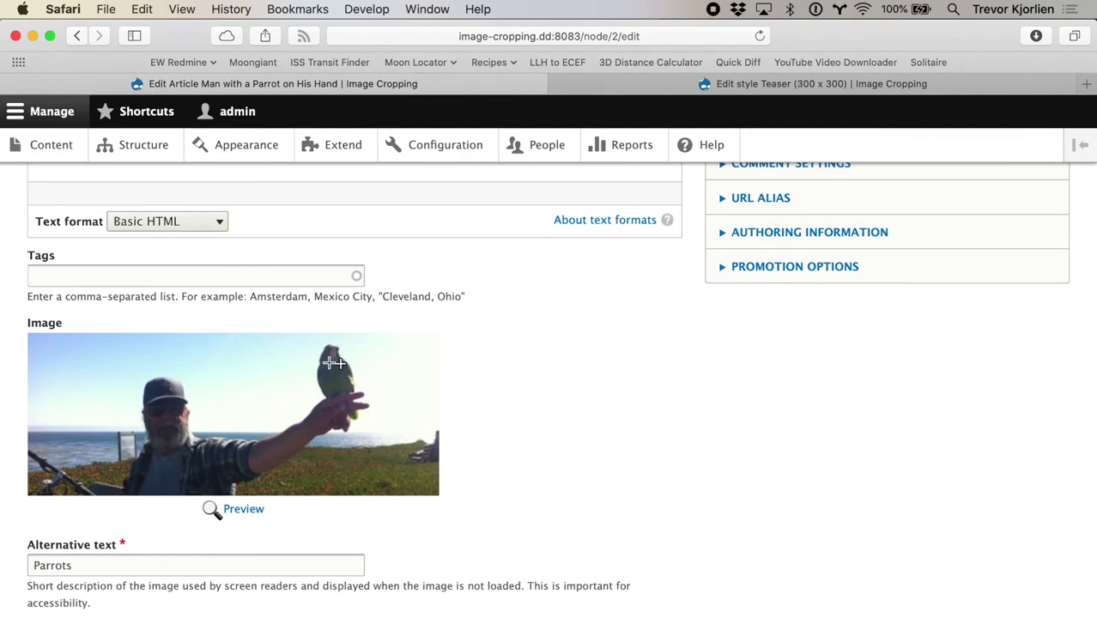
# Place the image's focal point on the man's face and check the resulting Teaser (300 x 300) crop in the preview.
pyautogui.click(167, 416)
pyautogui.click(246, 510)
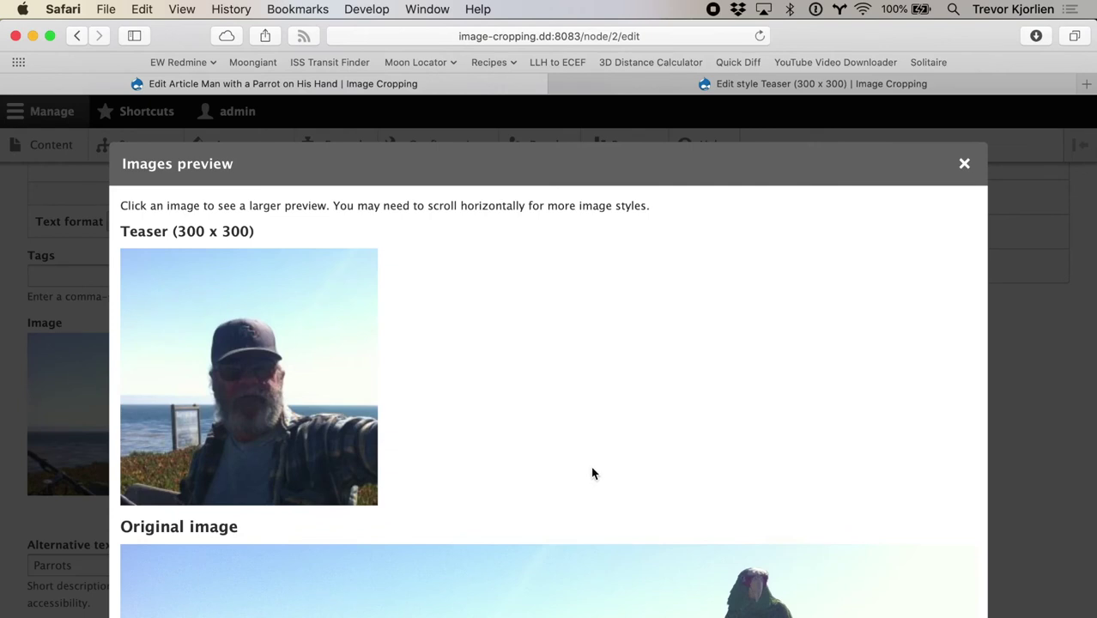
pyautogui.scroll(-5, 562, 456)
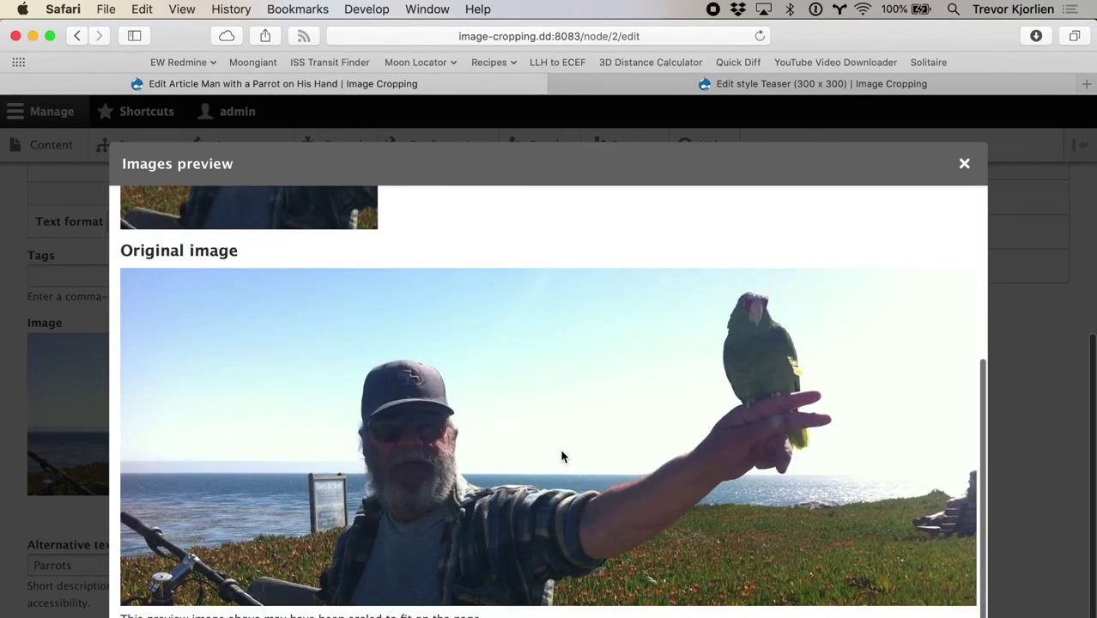
pyautogui.scroll(5, 561, 456)
pyautogui.click(964, 163)
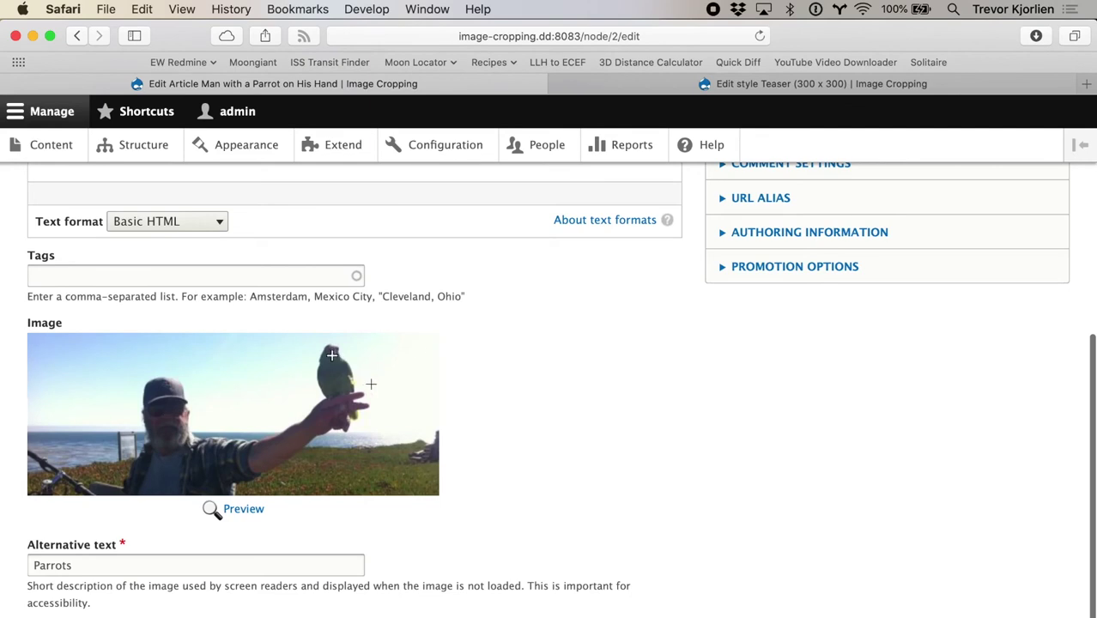
# Place the image's focal point on the parrot's head, checking the preview, and save the article.
pyautogui.scroll(-3, 564, 421)
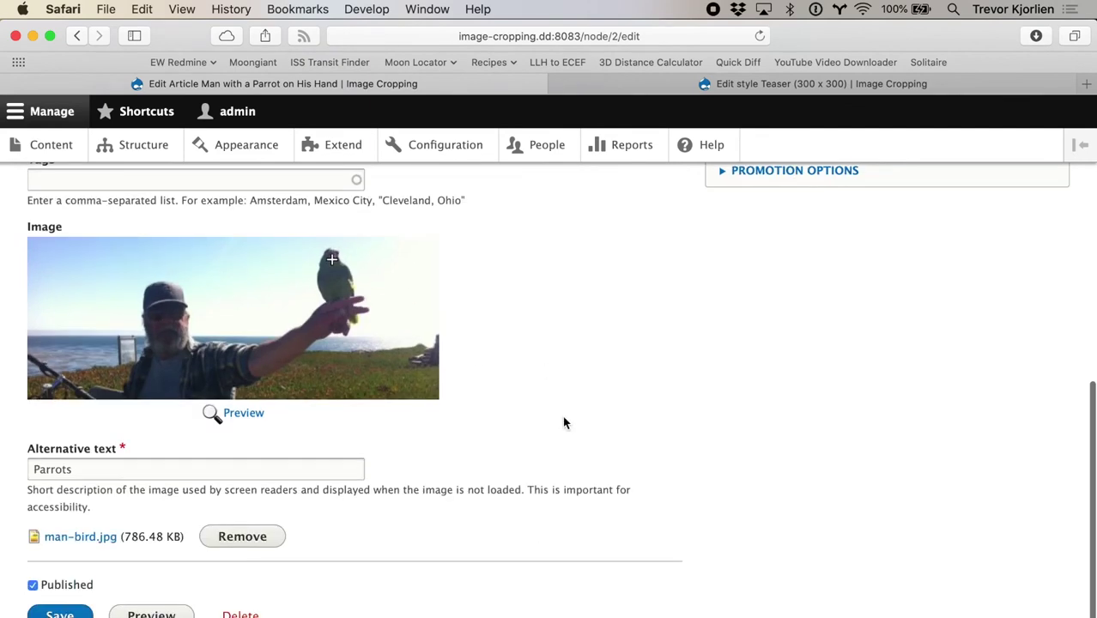
pyautogui.click(243, 417)
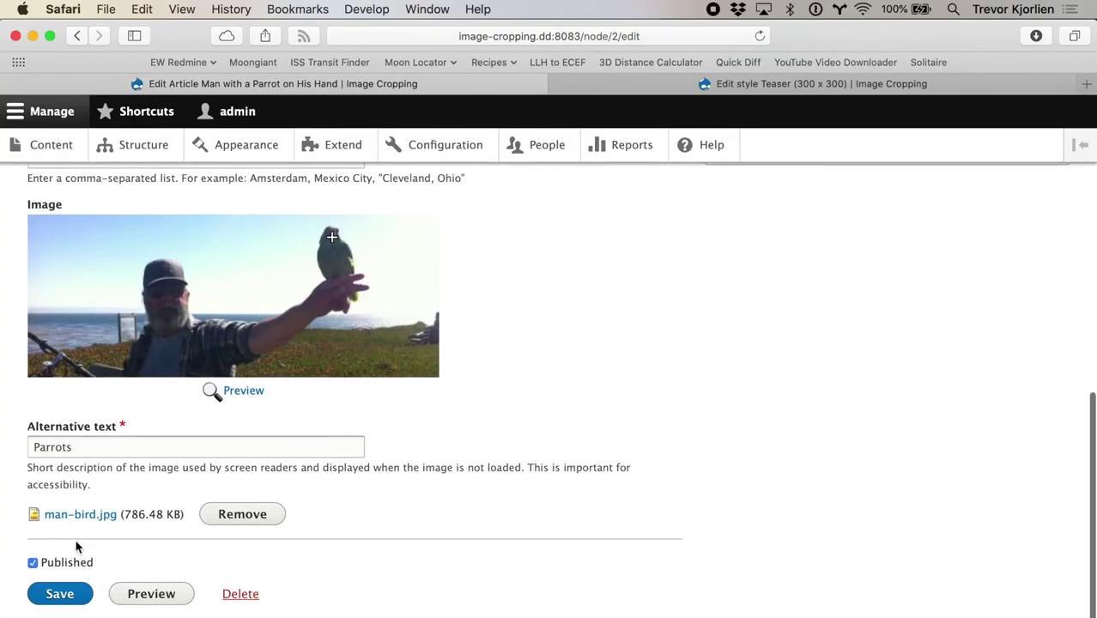
pyautogui.click(60, 594)
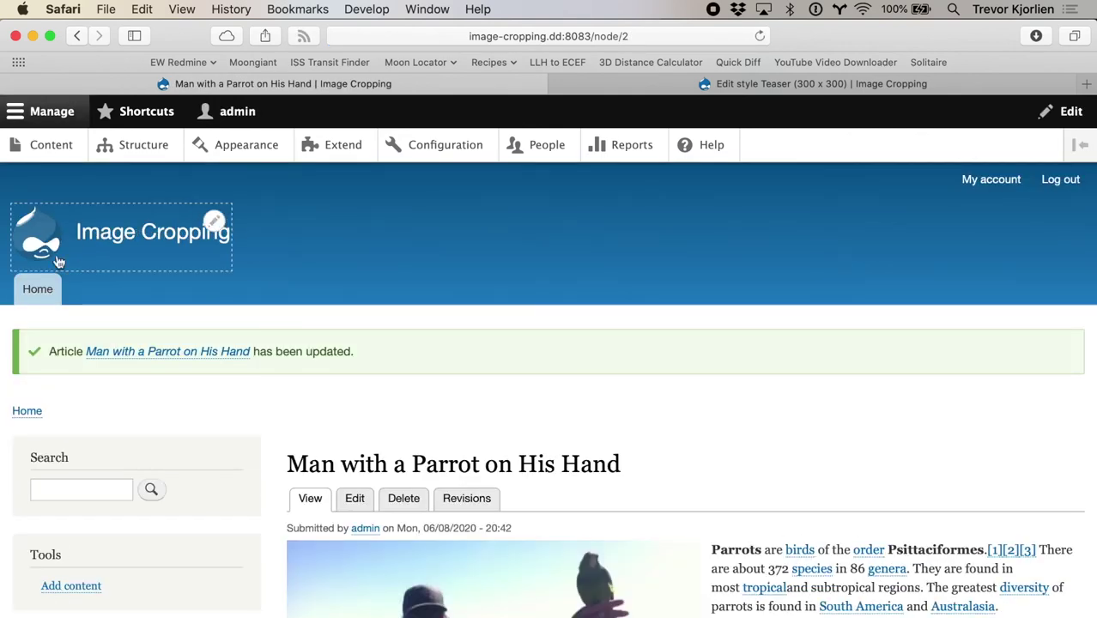
# Return to the home page and compare the cropped teaser images of the crab and parrot articles.
pyautogui.click(42, 292)
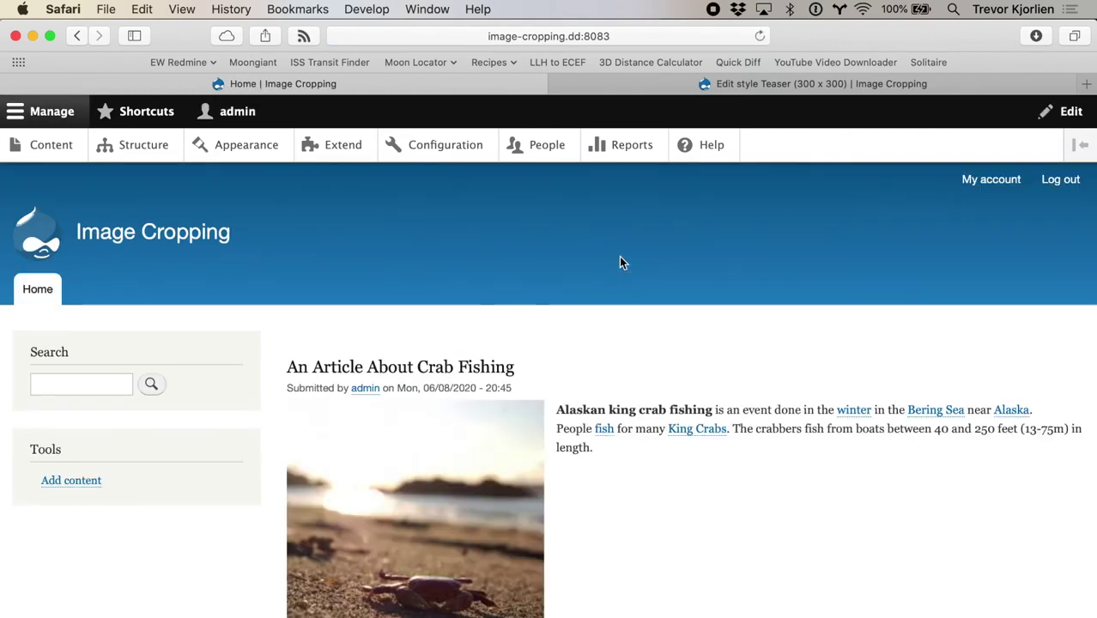
pyautogui.scroll(-5, 619, 256)
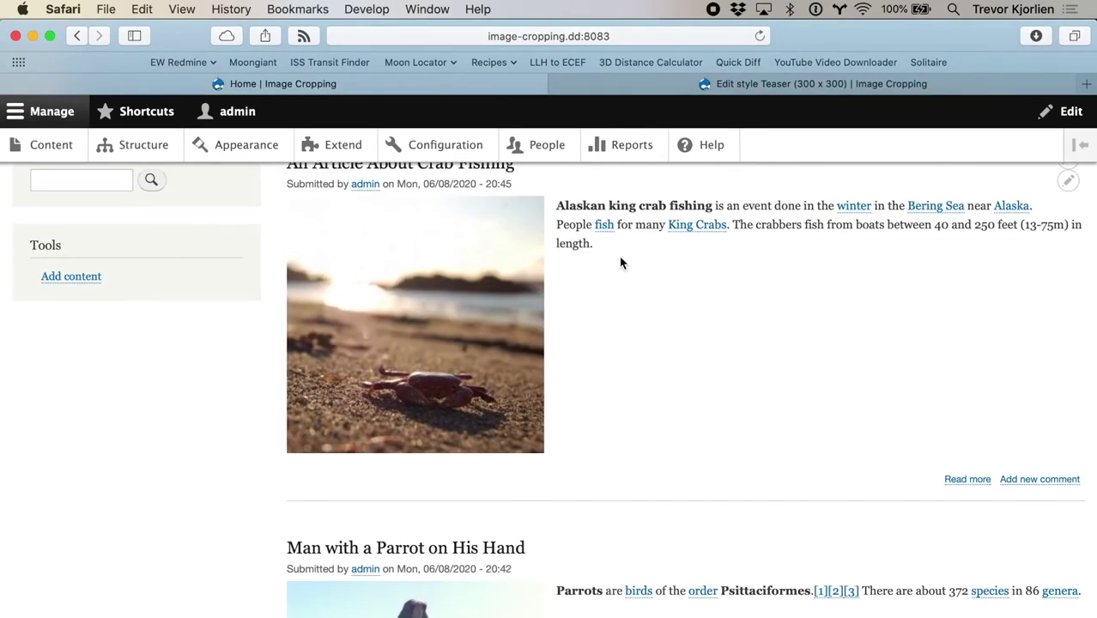
pyautogui.scroll(-7, 621, 263)
pyautogui.scroll(2, 622, 262)
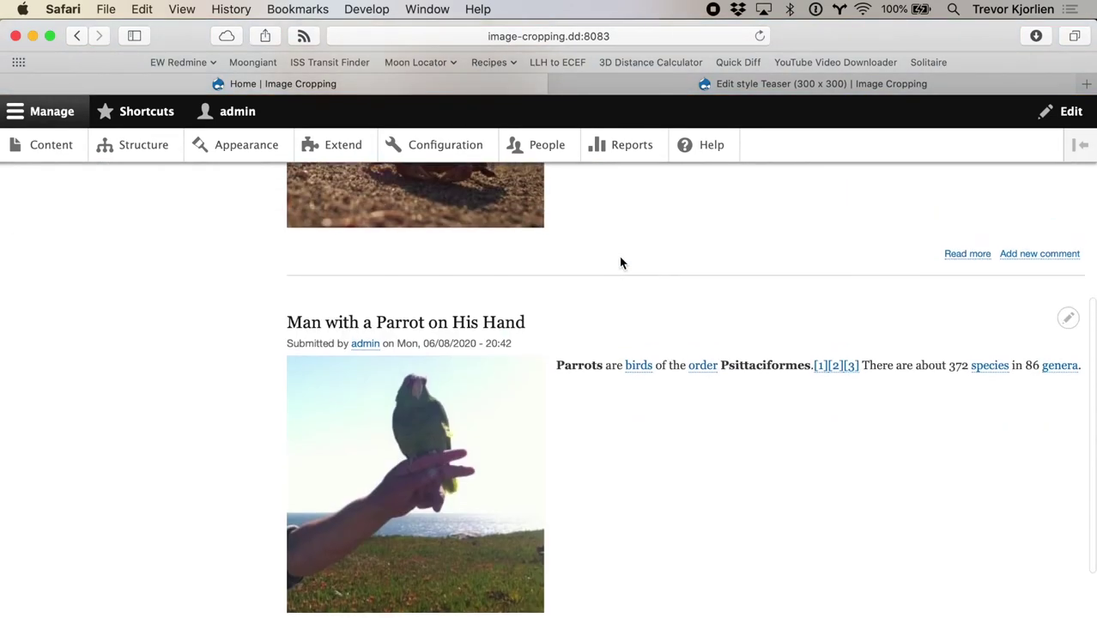
pyautogui.scroll(3, 621, 263)
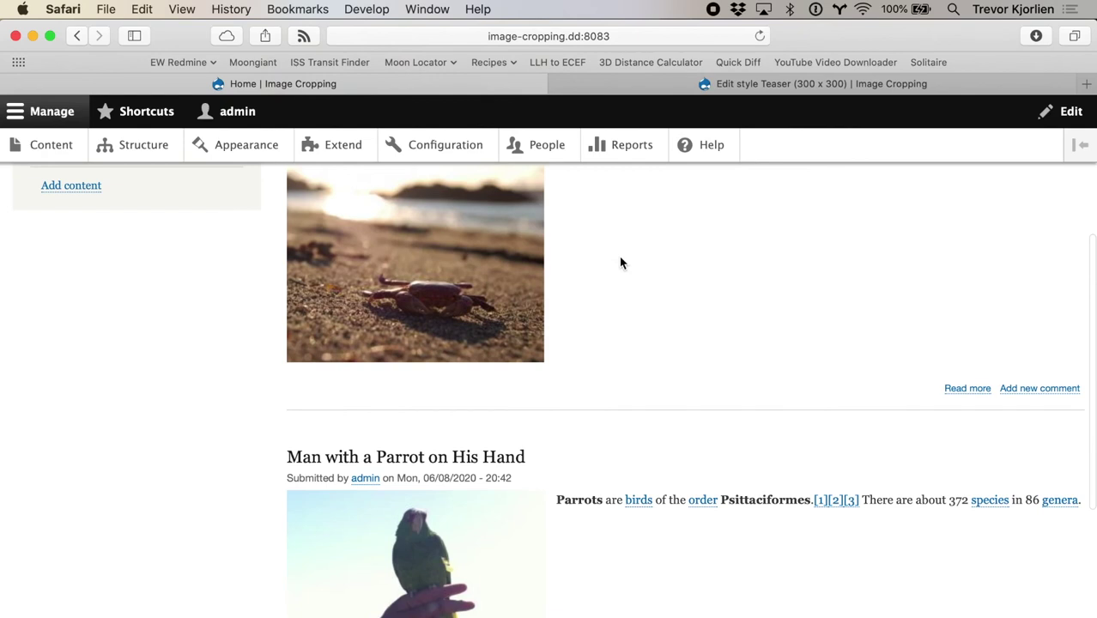